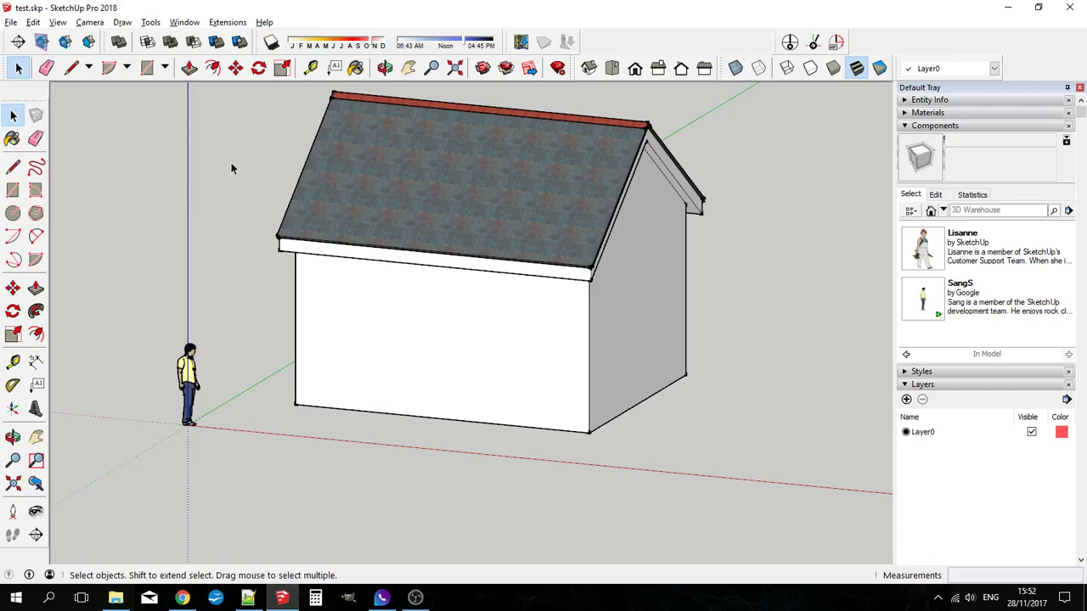
# Create a WinDoorPlus window/door assembly, accepting the default assembly, casement, door leaf and glazing settings.
pyautogui.click(225, 23)
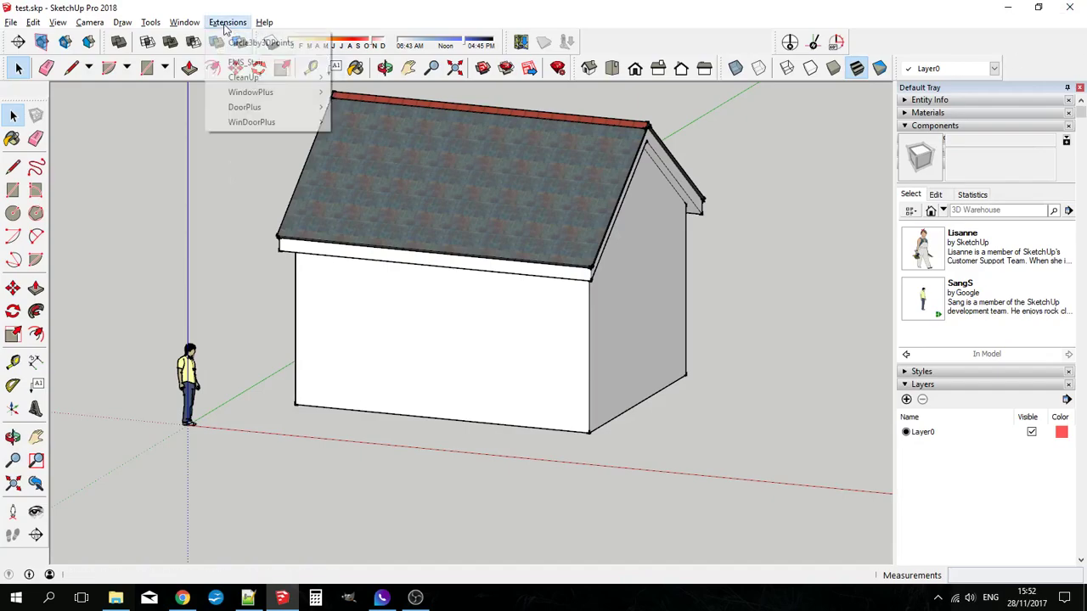
pyautogui.moveTo(255, 122)
pyautogui.click(374, 122)
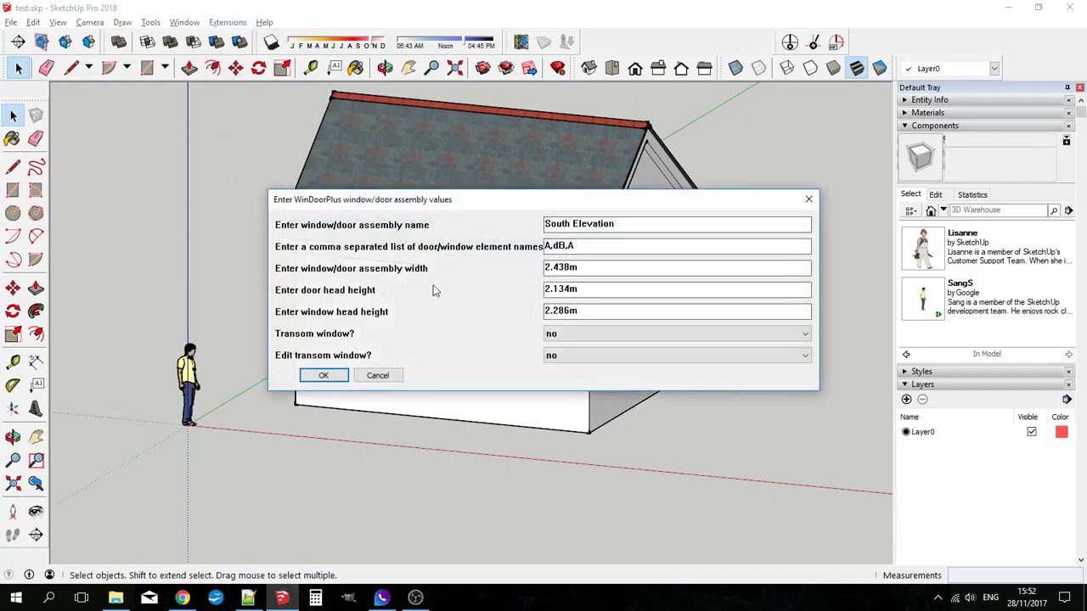
pyautogui.click(323, 377)
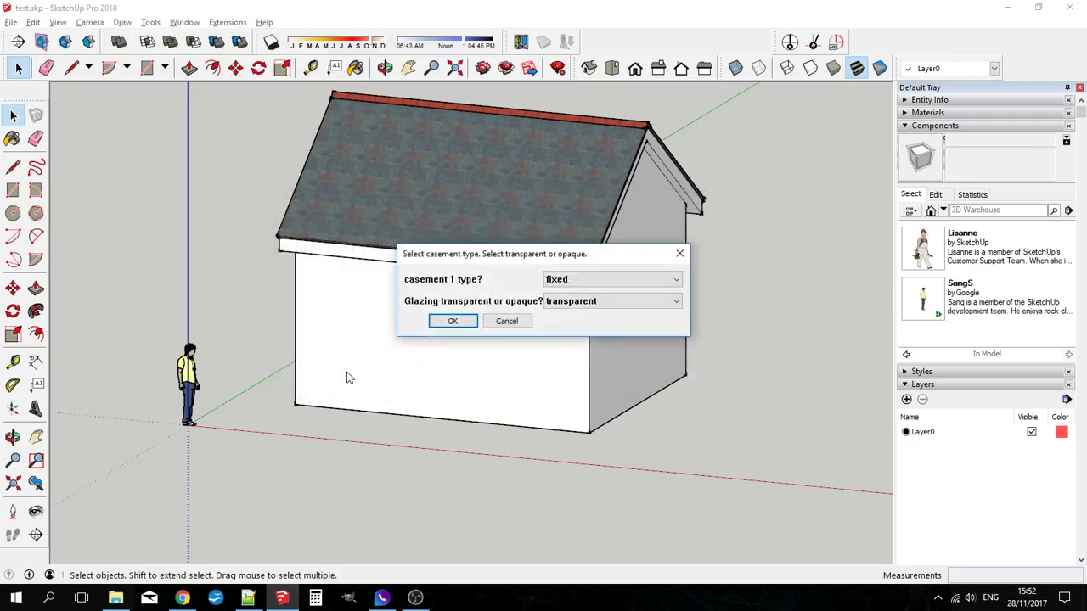
pyautogui.press('Return')
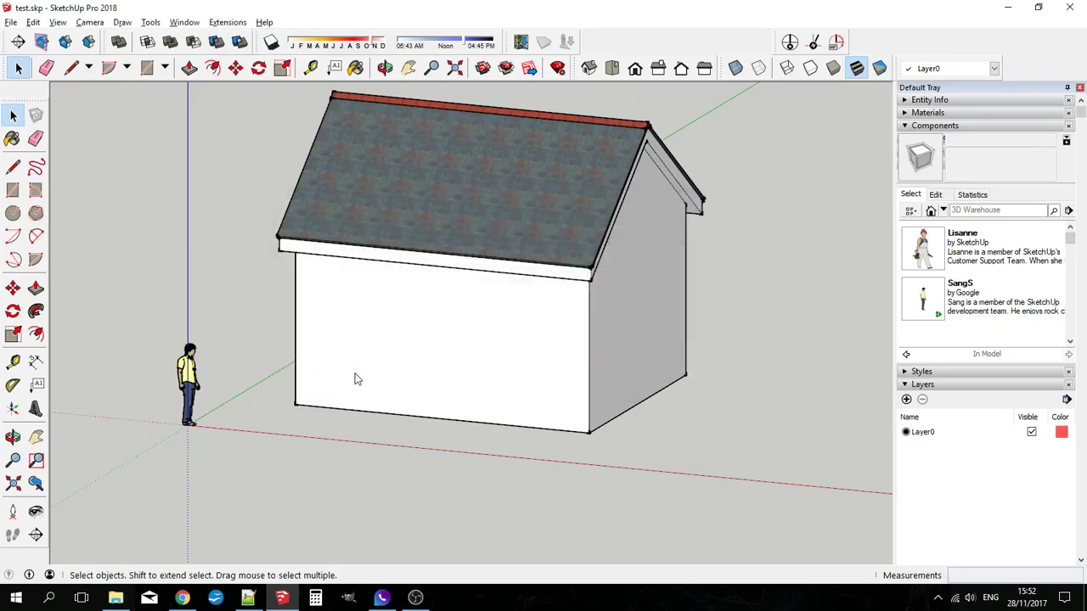
pyautogui.press('Return')
pyautogui.press('Return')
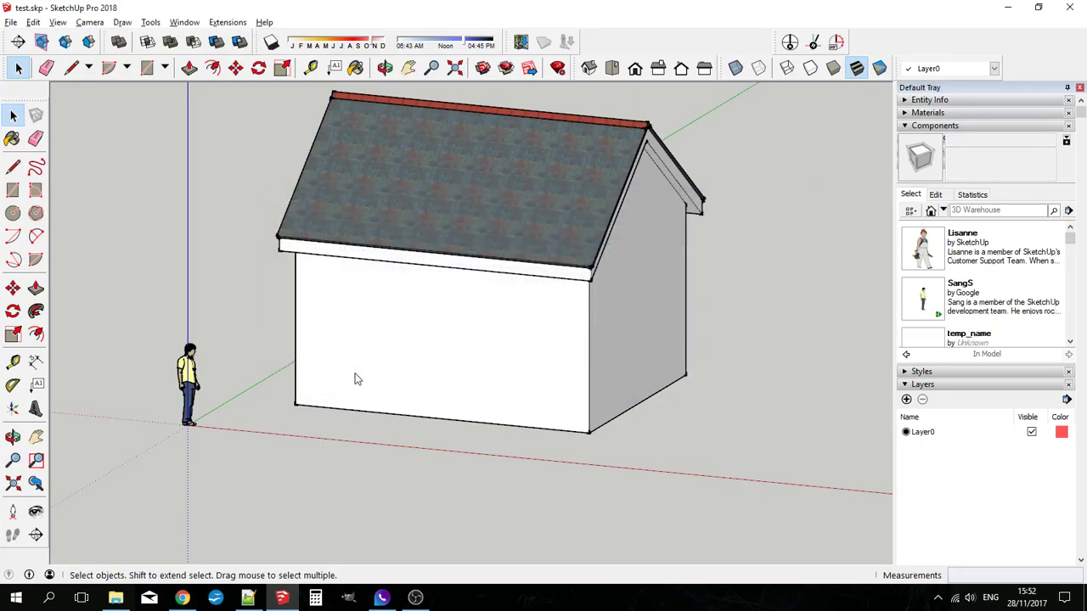
pyautogui.press('Return')
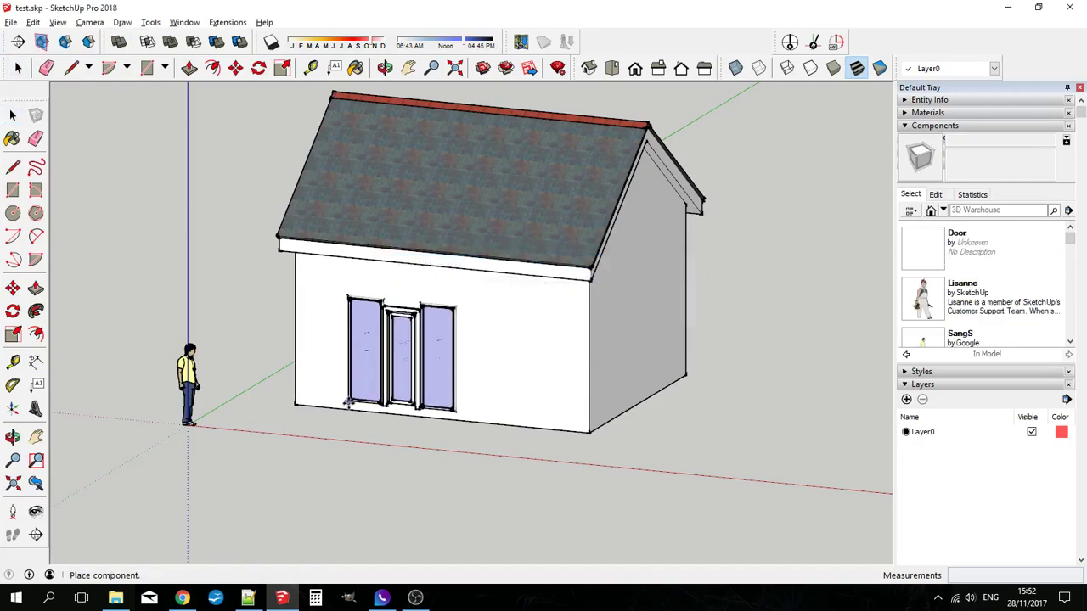
# Place the assembly at the bottom of the front wall and set its elements to A,b,dB,A.
pyautogui.click(350, 411)
pyautogui.click(12, 117)
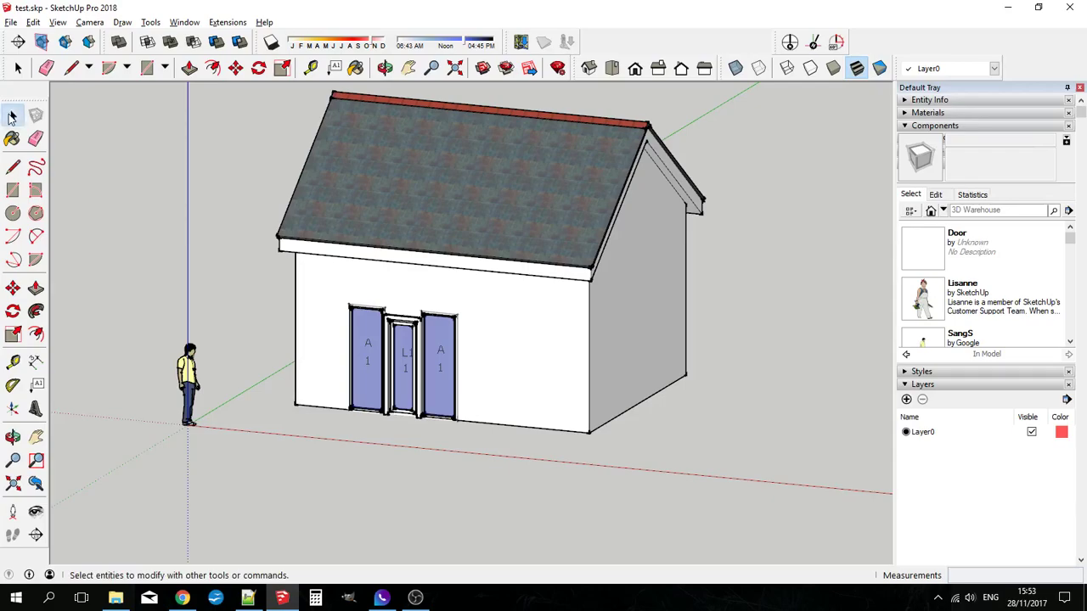
pyautogui.rightClick(441, 378)
pyautogui.click(501, 559)
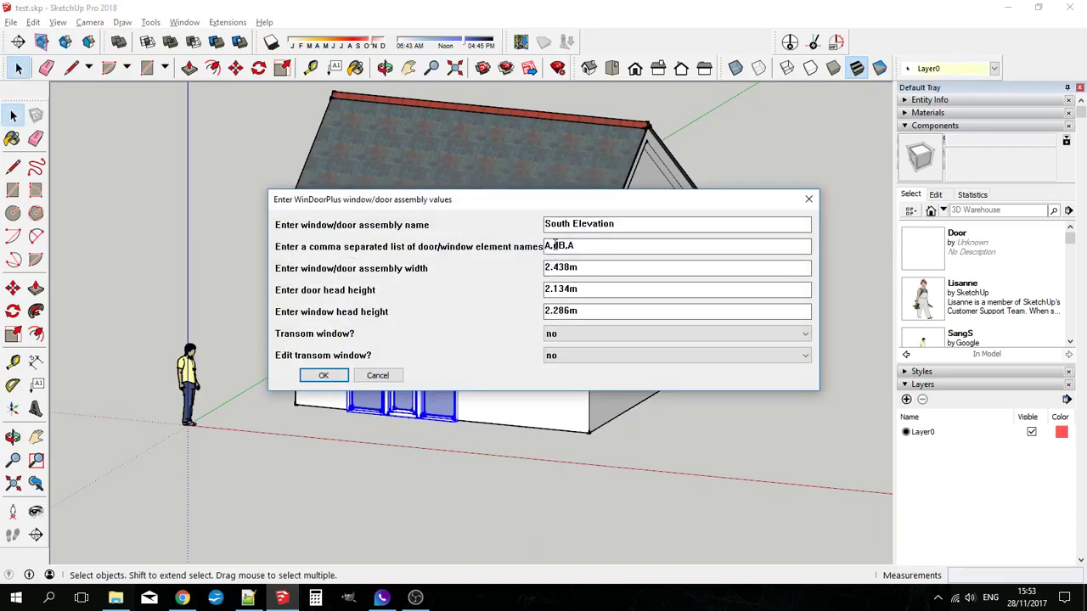
pyautogui.write('b,')
# Set the assembly width to 2.7 and the door head height to 2.1.
pyautogui.moveTo(582, 267); pyautogui.dragTo(482, 270)
pyautogui.write('2.7')
pyautogui.moveTo(598, 294); pyautogui.dragTo(448, 299)
pyautogui.write('2')
pyautogui.moveTo(597, 305); pyautogui.dragTo(495, 312)
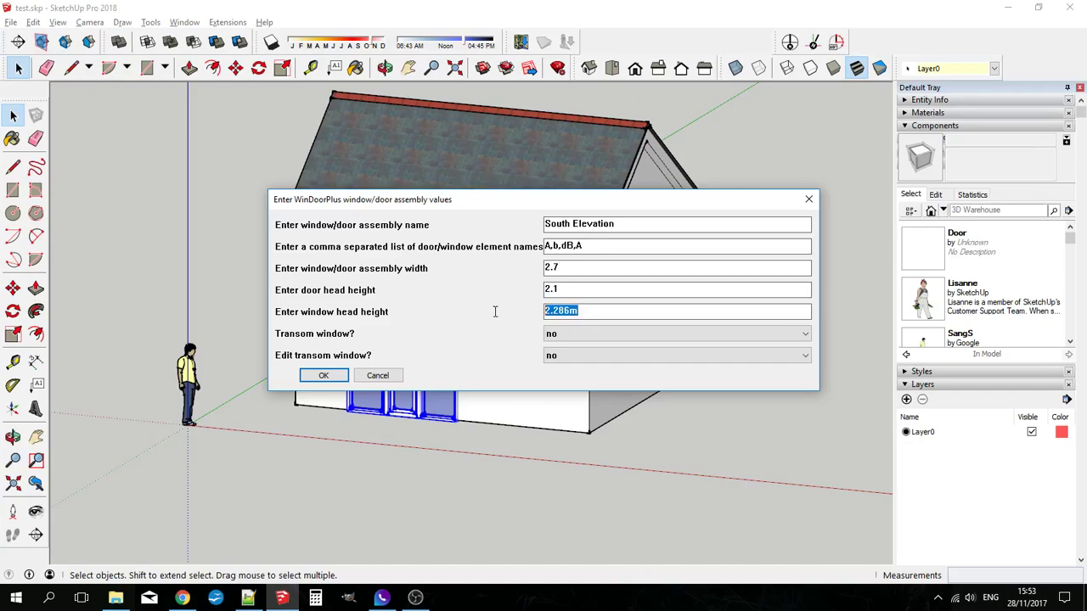
# Apply the 2.7 window head height and choose to edit element dB with a user-set width.
pyautogui.write('2.7')
pyautogui.click(327, 376)
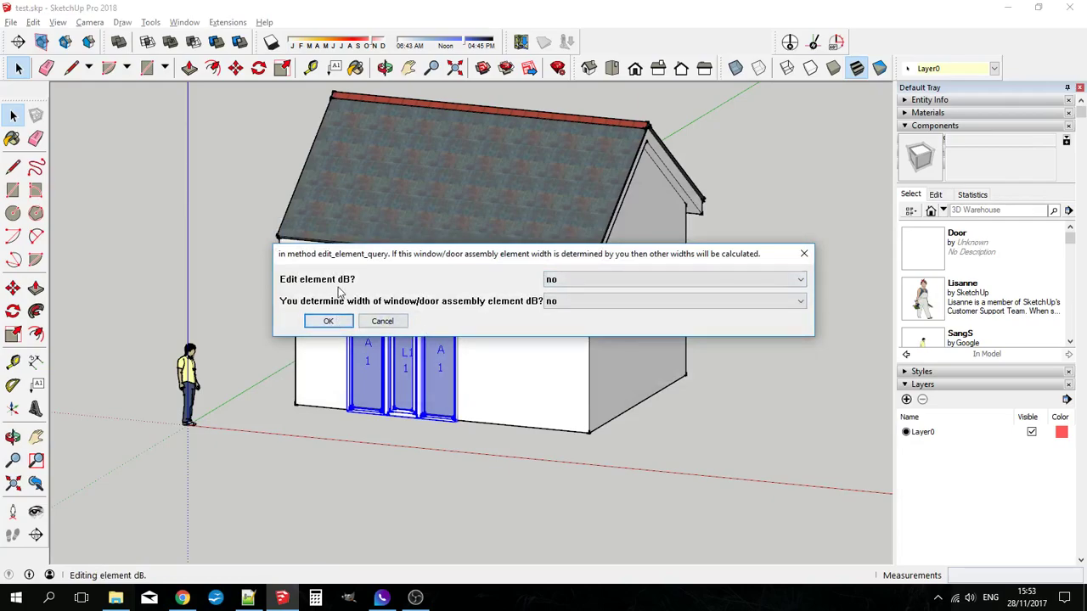
pyautogui.click(570, 285)
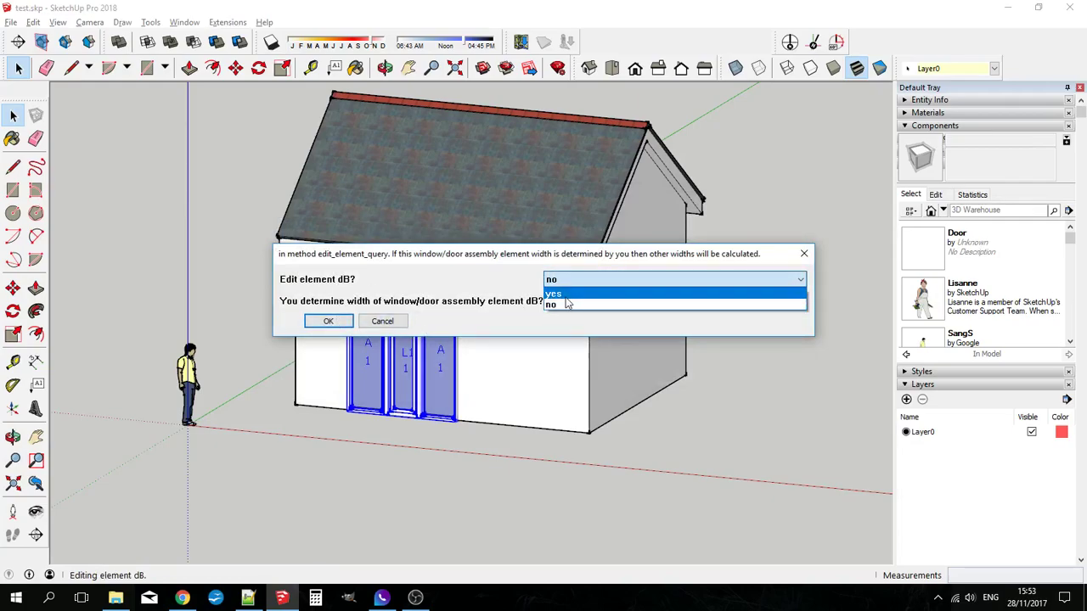
pyautogui.click(567, 294)
pyautogui.click(569, 307)
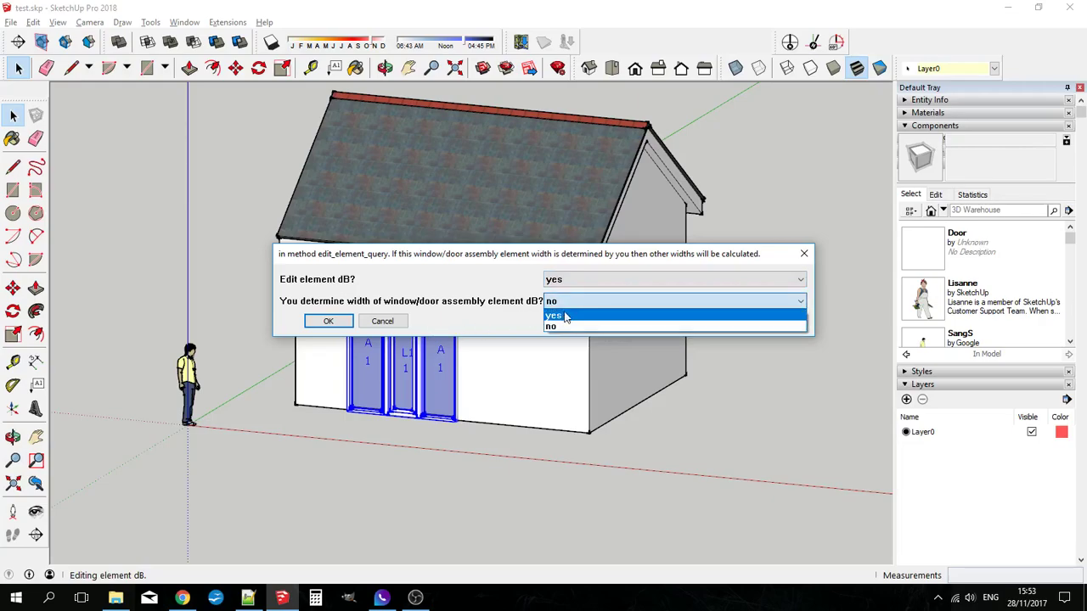
pyautogui.click(564, 317)
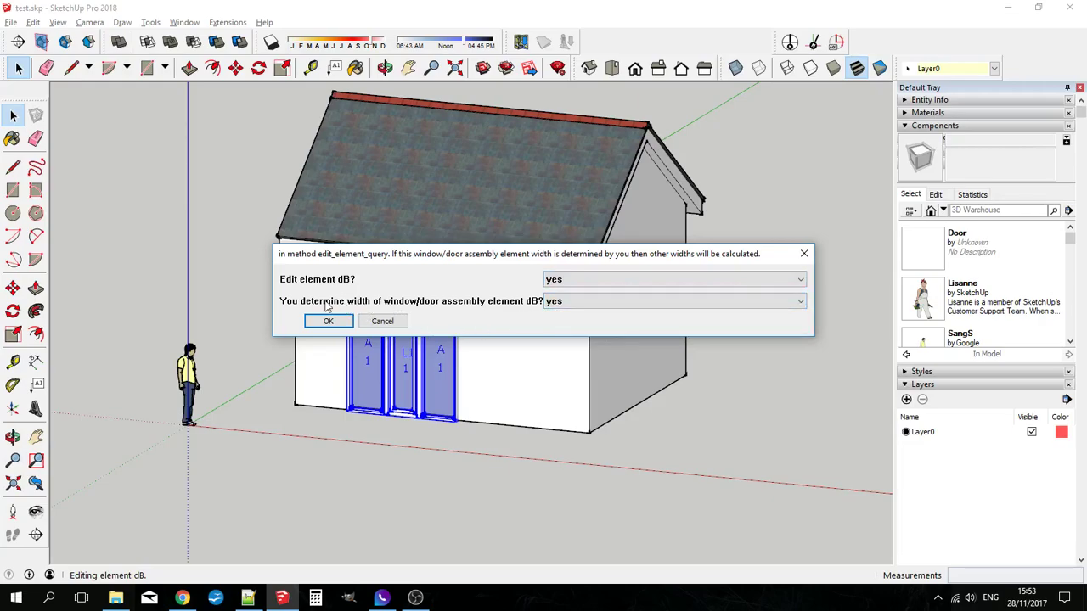
pyautogui.click(329, 322)
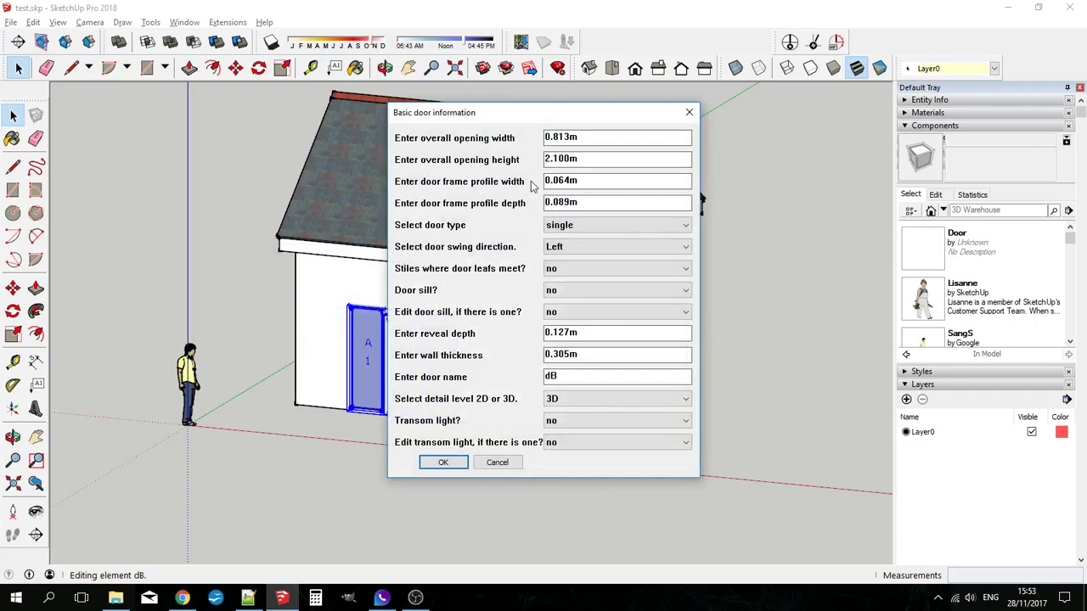
# Set door dB's opening width to 0.9 m.
pyautogui.moveTo(601, 137); pyautogui.dragTo(465, 142)
pyautogui.write('.9')
pyautogui.click(442, 463)
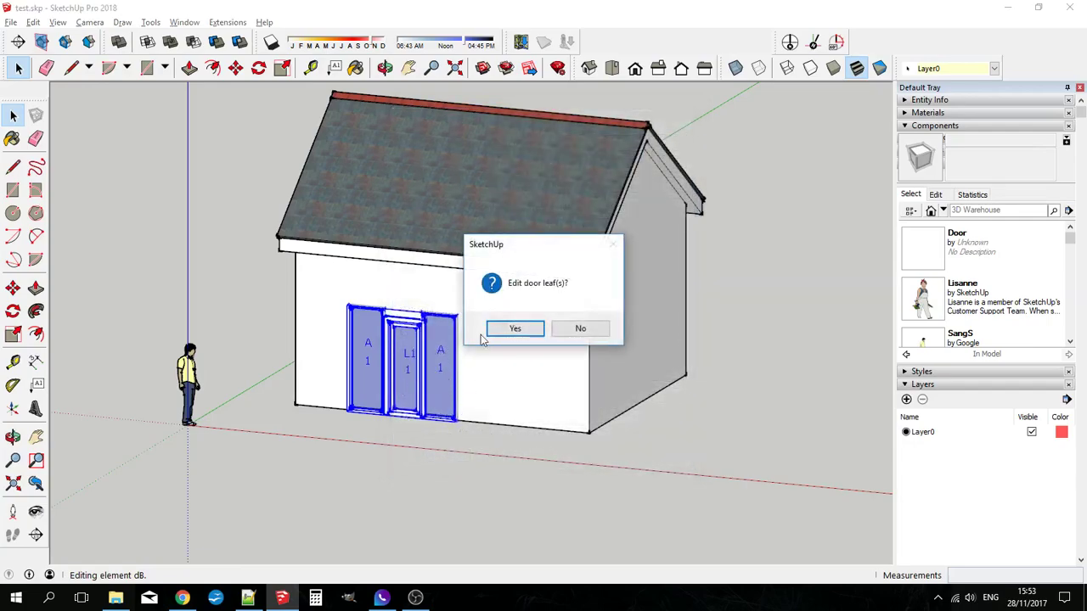
# Skip the door leaves and give side window element A a 1.8 m opening height.
pyautogui.click(582, 327)
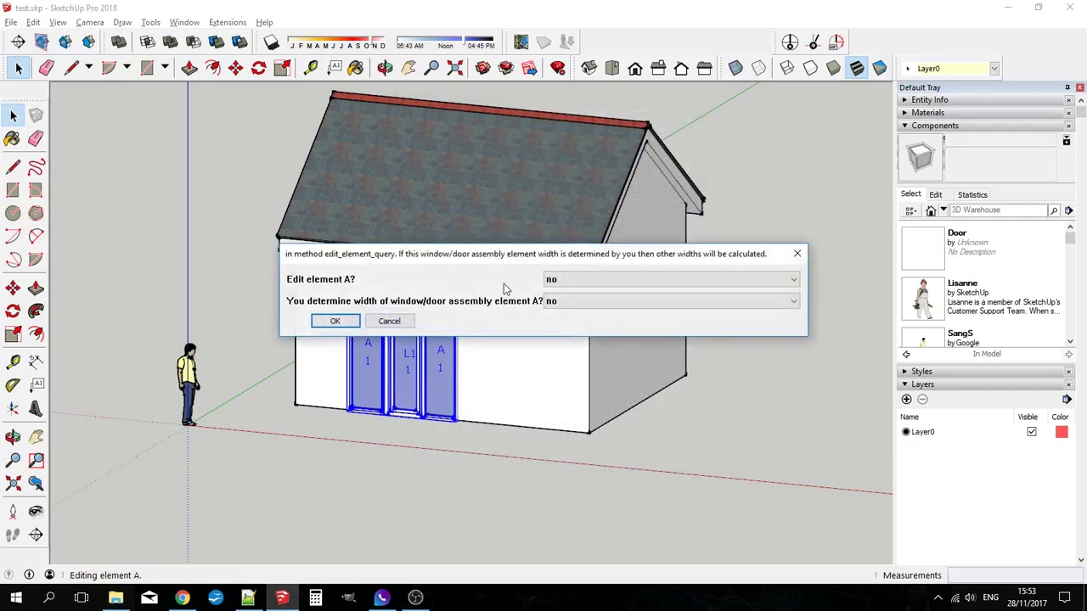
pyautogui.click(579, 281)
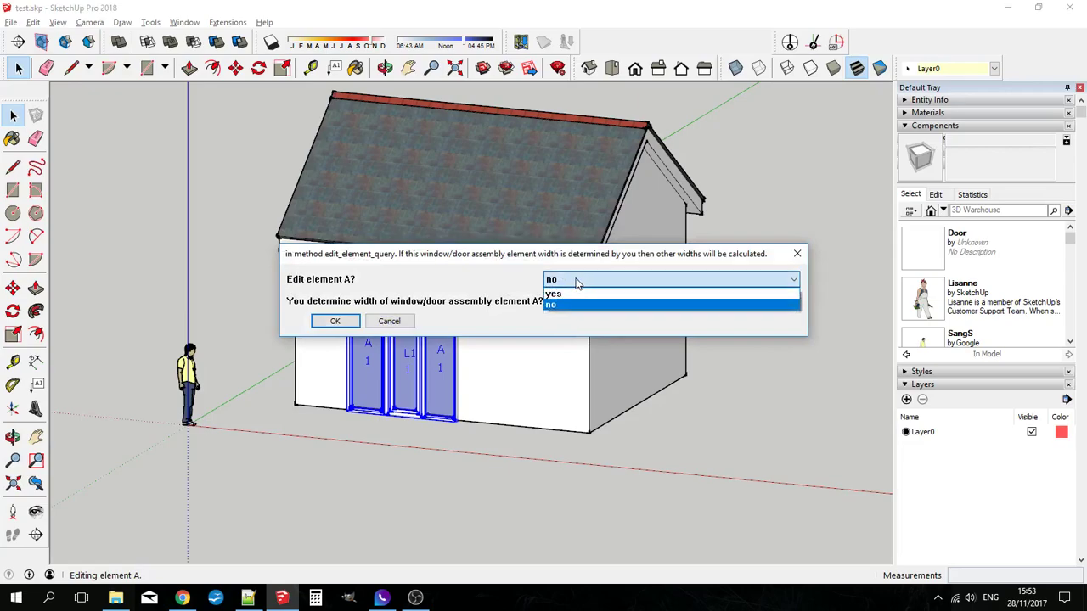
pyautogui.click(571, 296)
pyautogui.click(335, 321)
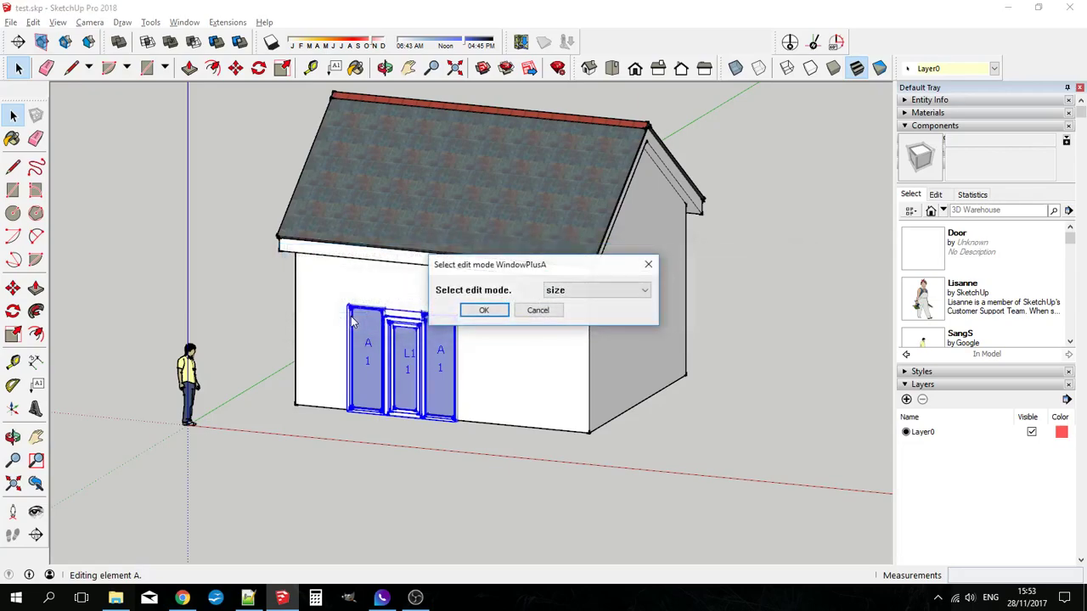
pyautogui.click(484, 310)
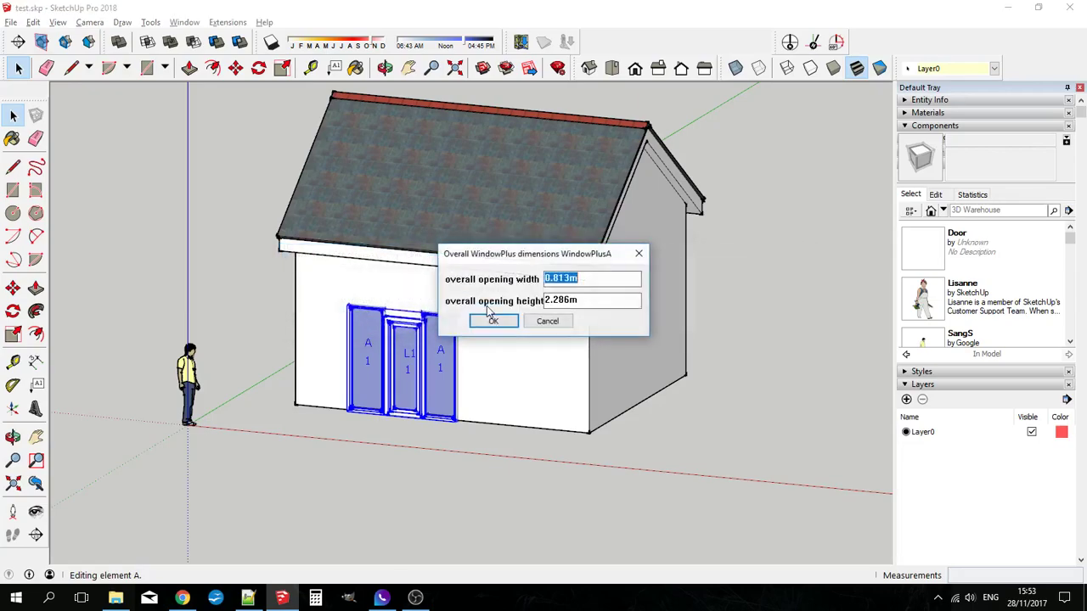
pyautogui.moveTo(594, 301); pyautogui.dragTo(530, 294)
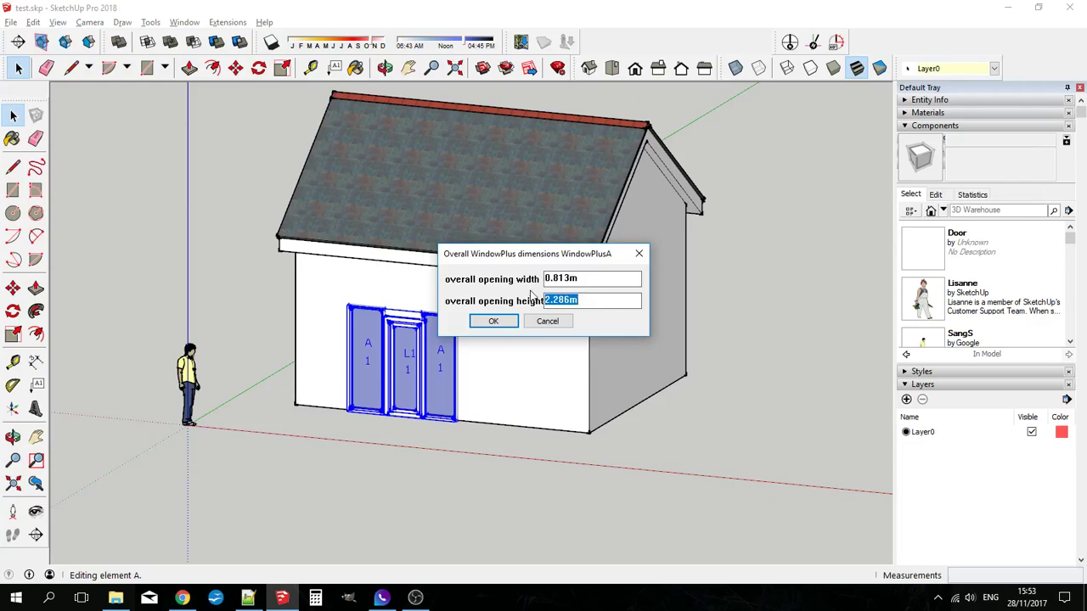
pyautogui.write('1.8')
pyautogui.click(493, 321)
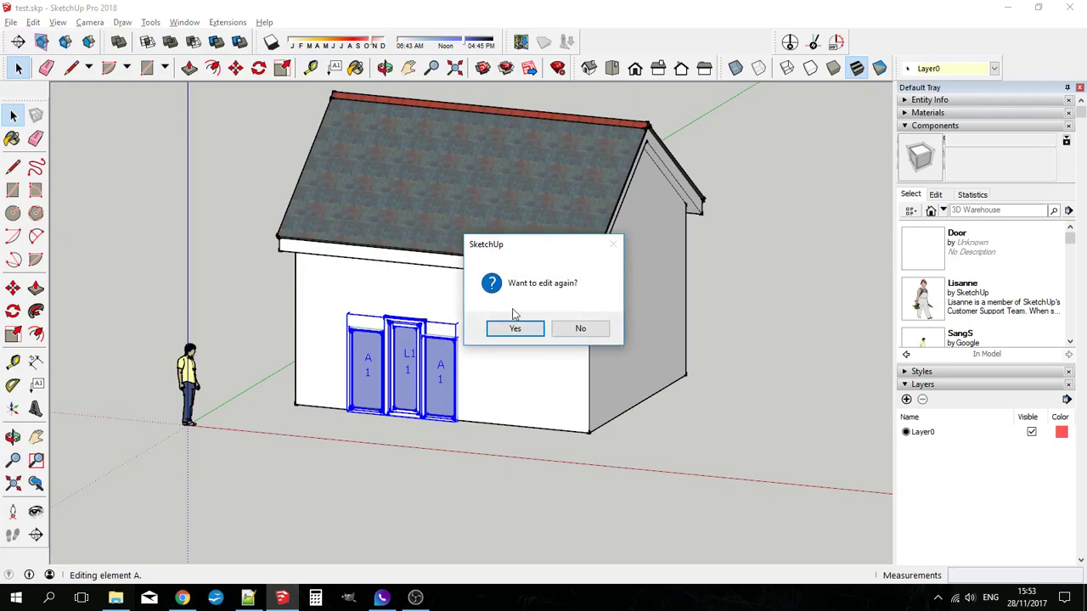
# Give window b a 1.5 m opening height, accepting its default casement type and glazing.
pyautogui.click(581, 328)
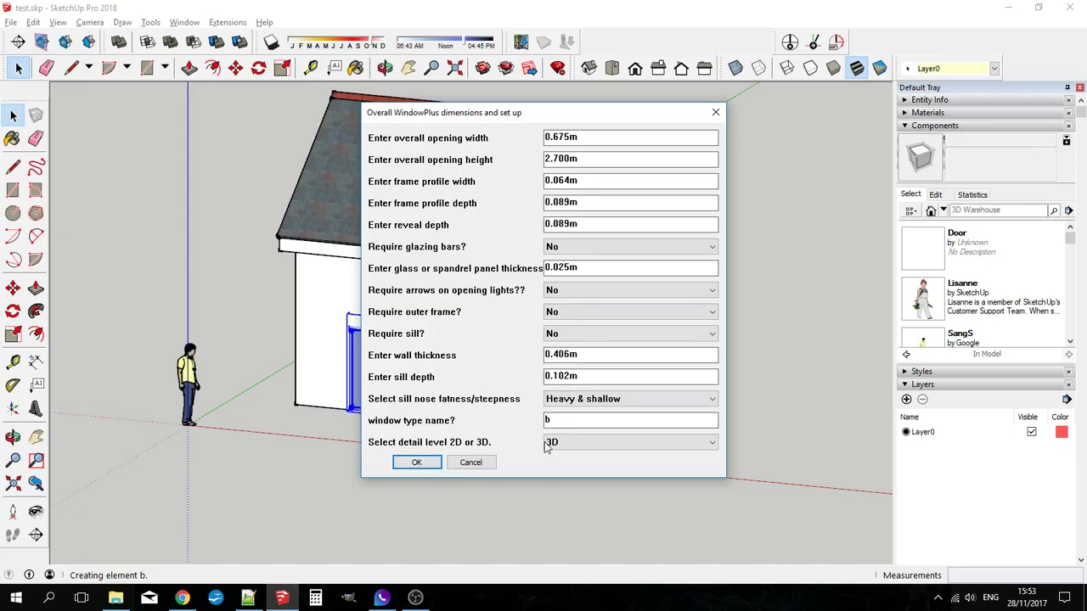
pyautogui.moveTo(590, 158); pyautogui.dragTo(440, 149)
pyautogui.write('1.5')
pyautogui.click(430, 465)
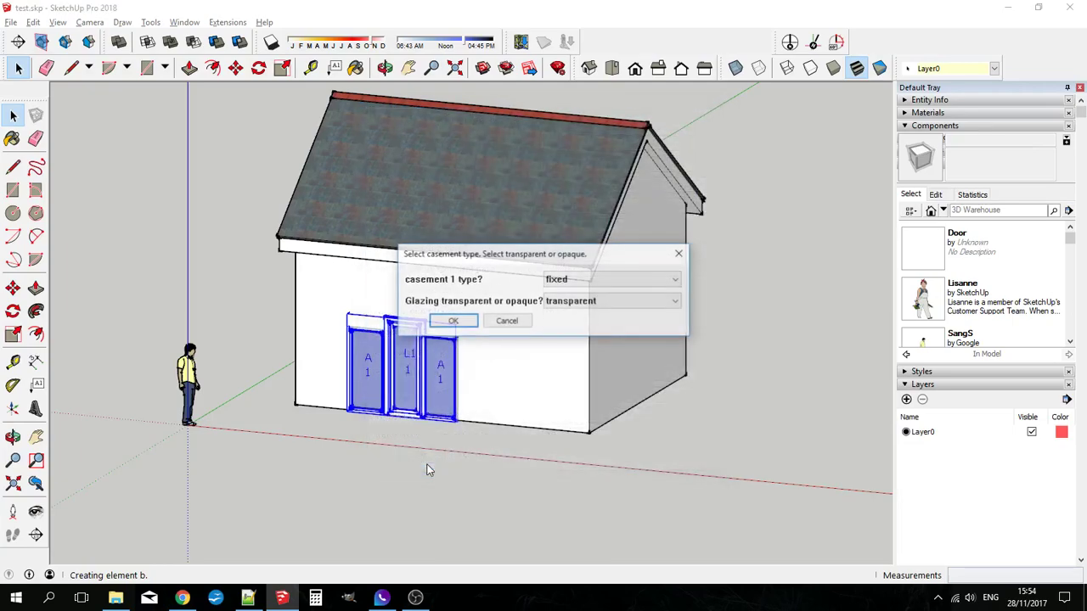
pyautogui.click(451, 321)
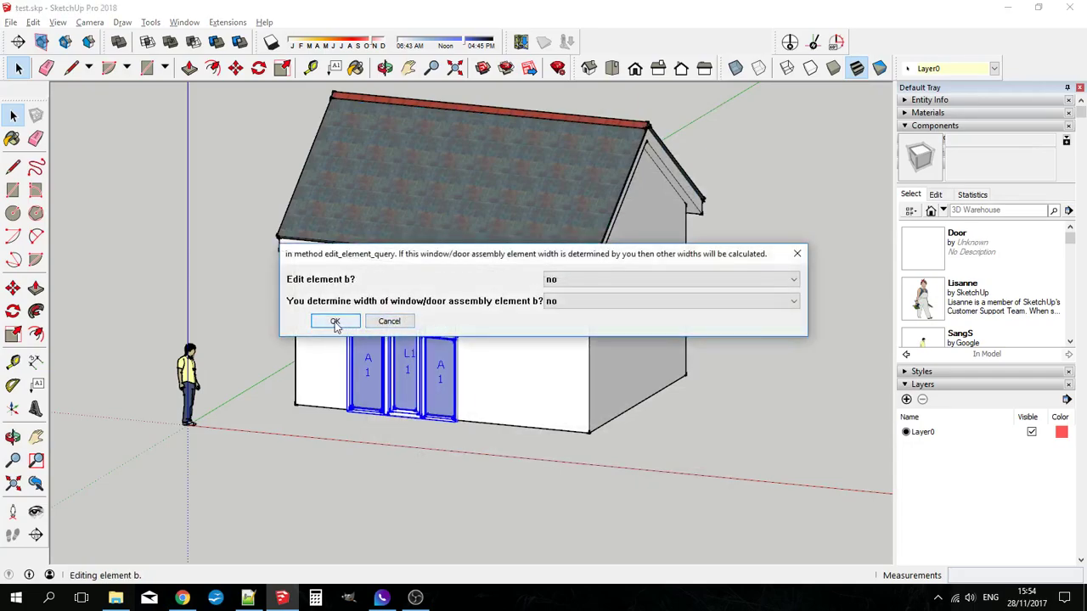
pyautogui.click(334, 322)
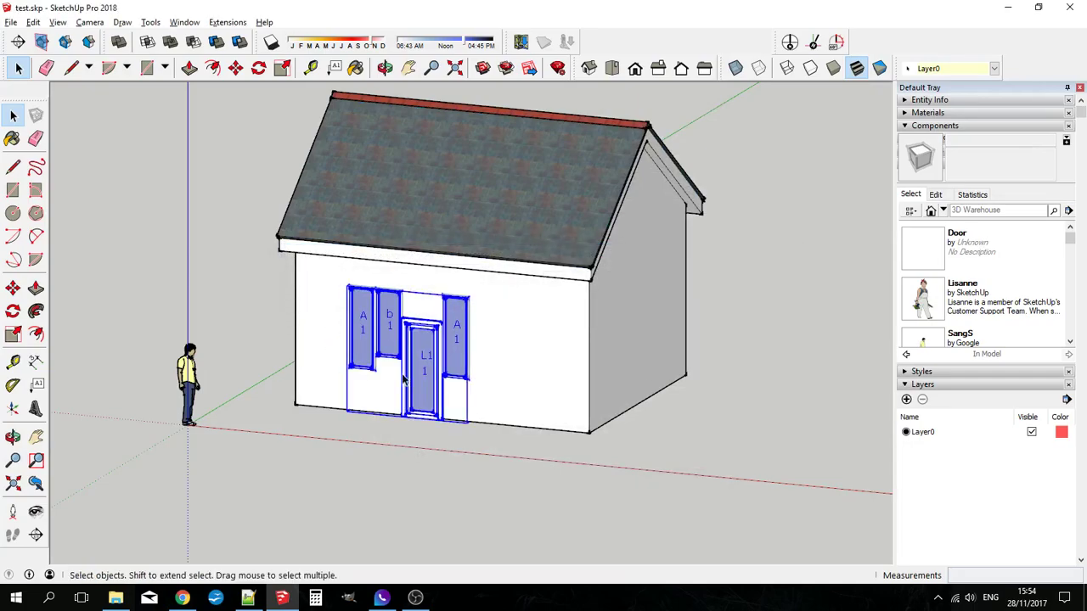
pyautogui.scroll(3, 399, 371)
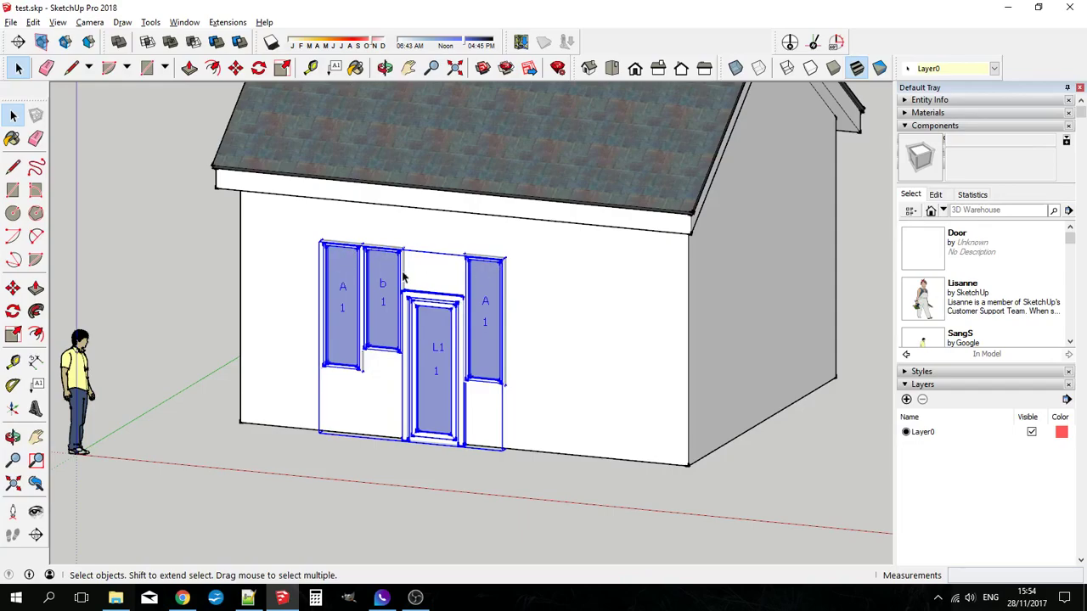
# Try widening the assembly to 3.6 m, then undo the change.
pyautogui.rightClick(378, 283)
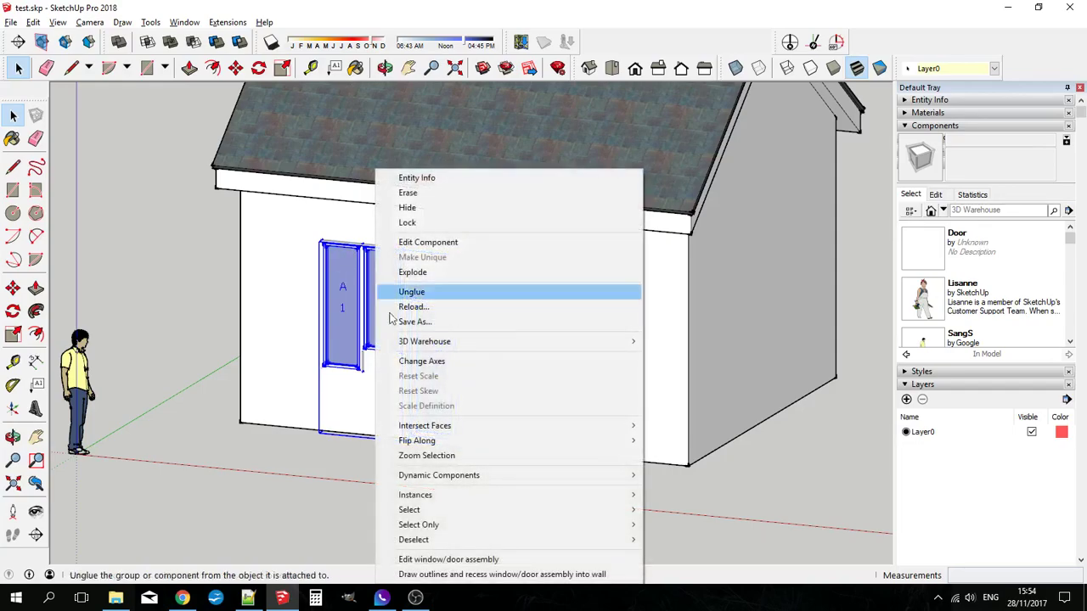
pyautogui.click(450, 561)
pyautogui.moveTo(579, 267); pyautogui.dragTo(518, 265)
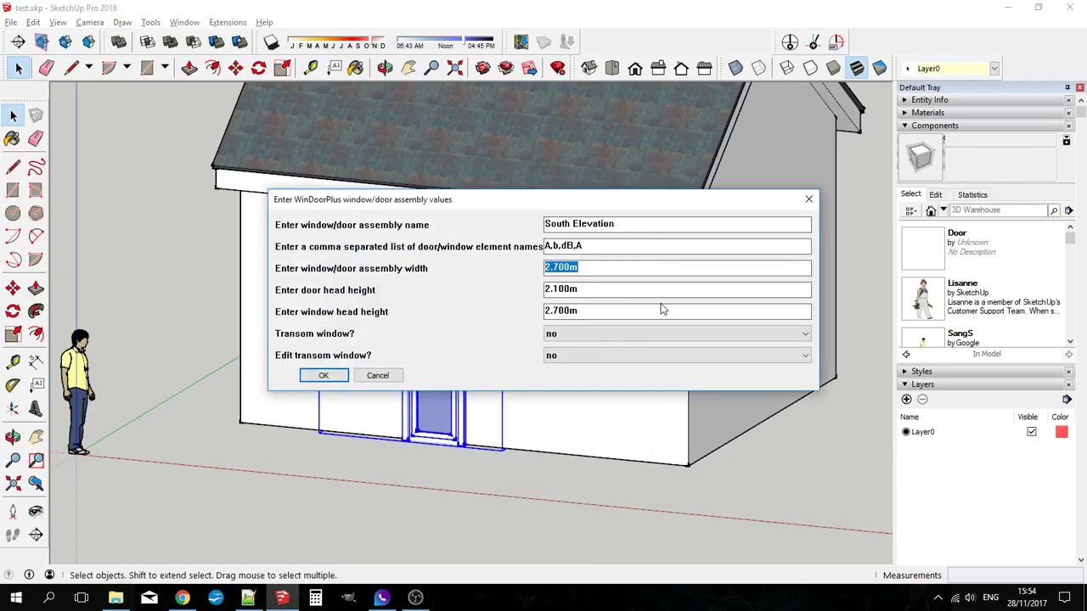
pyautogui.write('3.6')
pyautogui.click(323, 375)
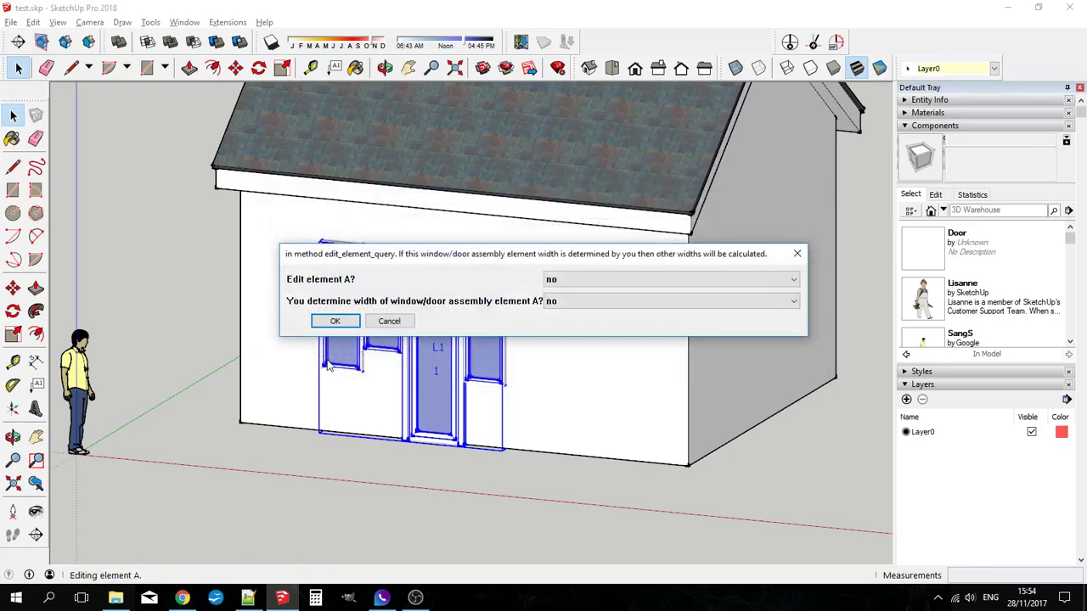
pyautogui.press('Return')
pyautogui.press('Return')
pyautogui.press('Return')
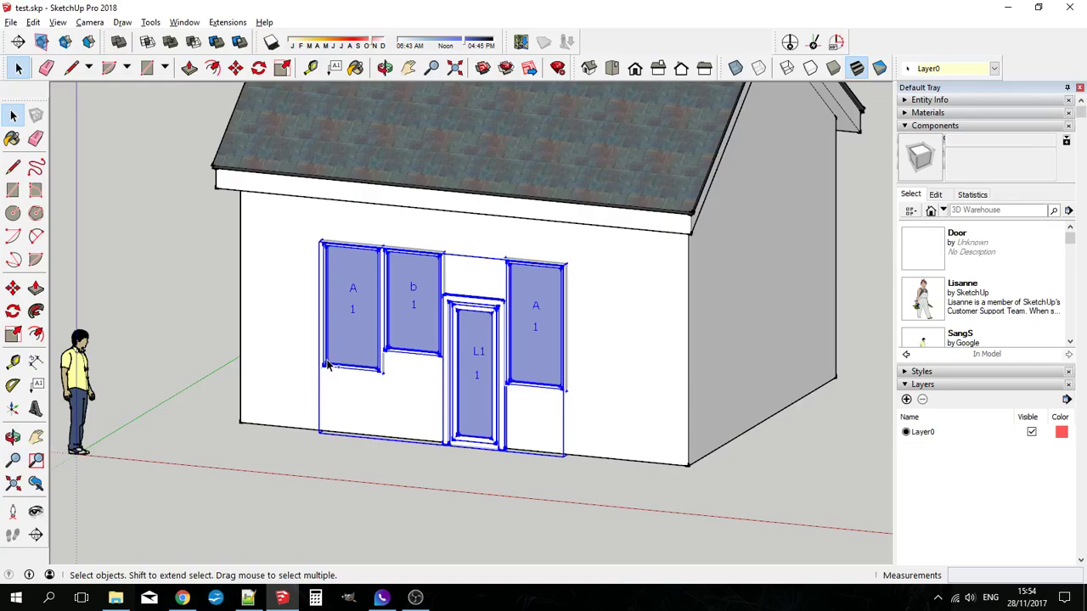
pyautogui.hotkey('ctrl', 'z')
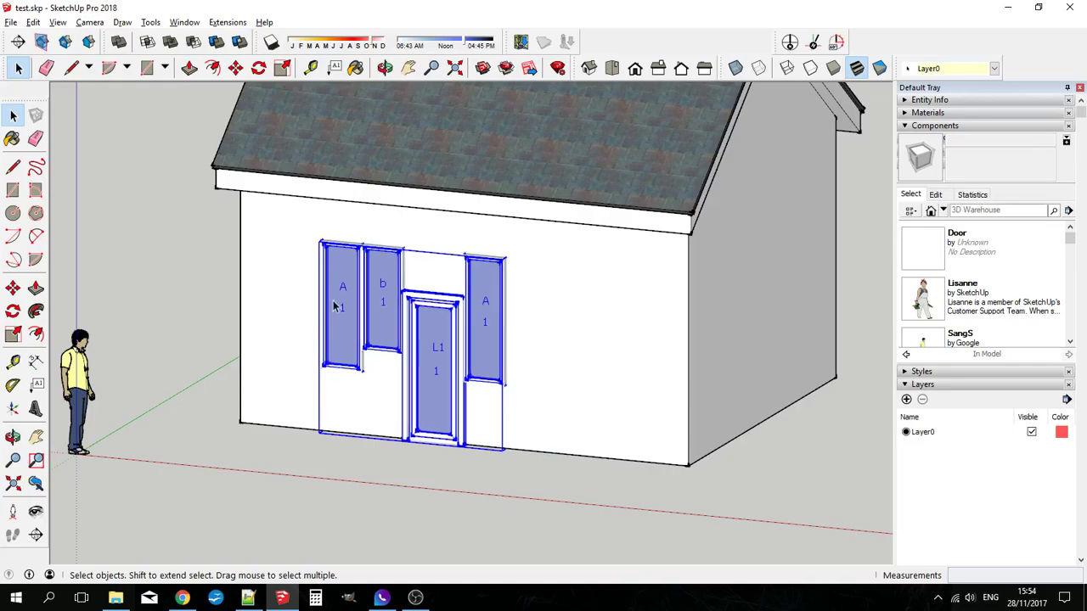
# Reopen the assembly edit with values unchanged, skip element A, and edit element dB.
pyautogui.rightClick(392, 331)
pyautogui.click(476, 559)
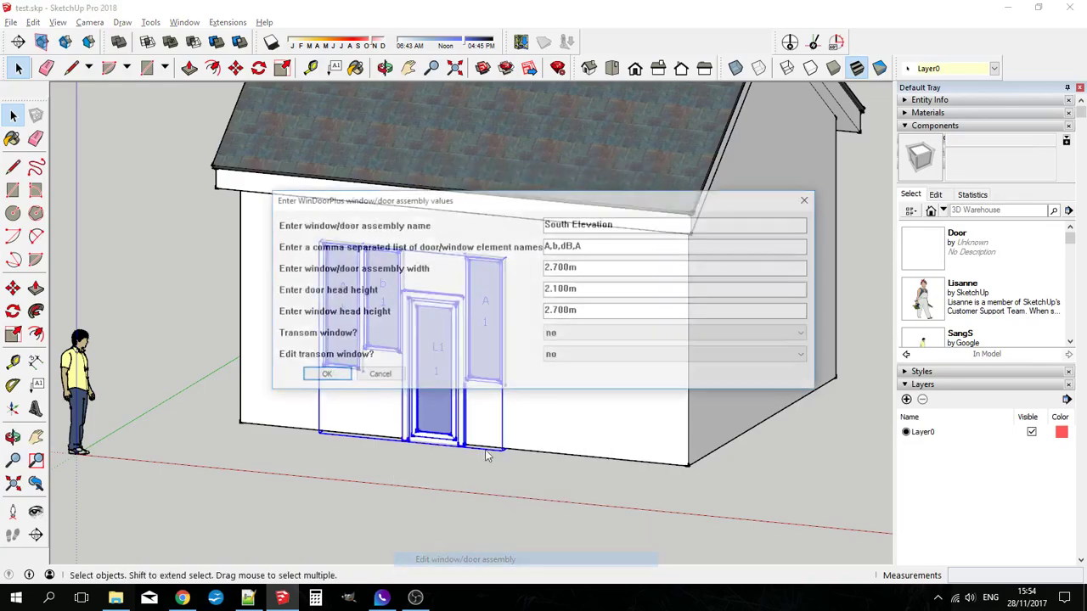
pyautogui.click(339, 375)
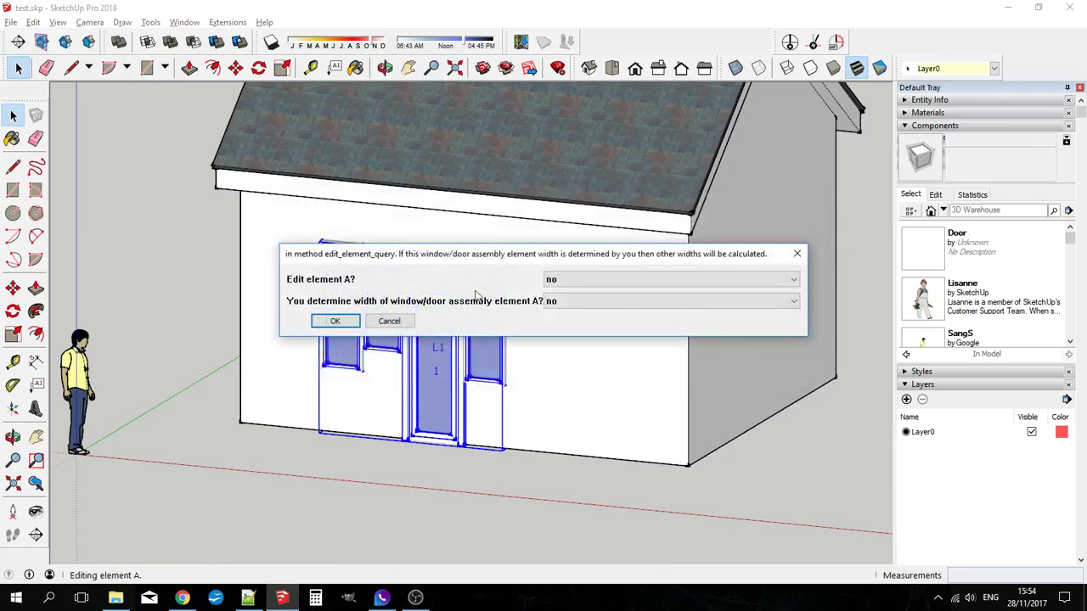
pyautogui.click(339, 323)
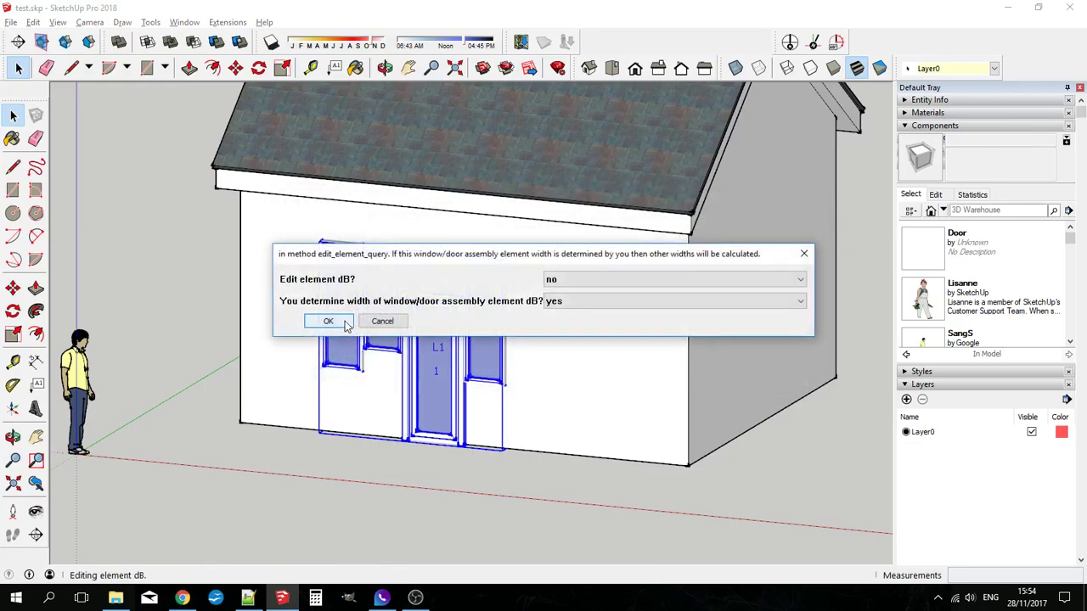
pyautogui.hotkey('alt', 'Down')
pyautogui.press('Up')
pyautogui.press('Return')
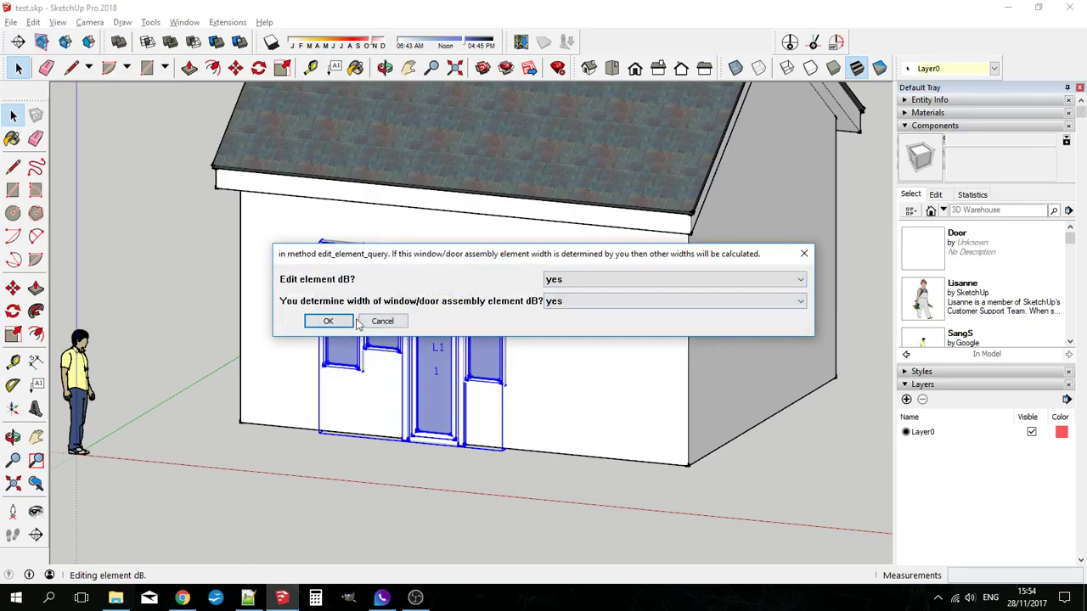
pyautogui.click(335, 321)
# Add a 0.600 m transom light above door dB with default glazing.
pyautogui.click(552, 421)
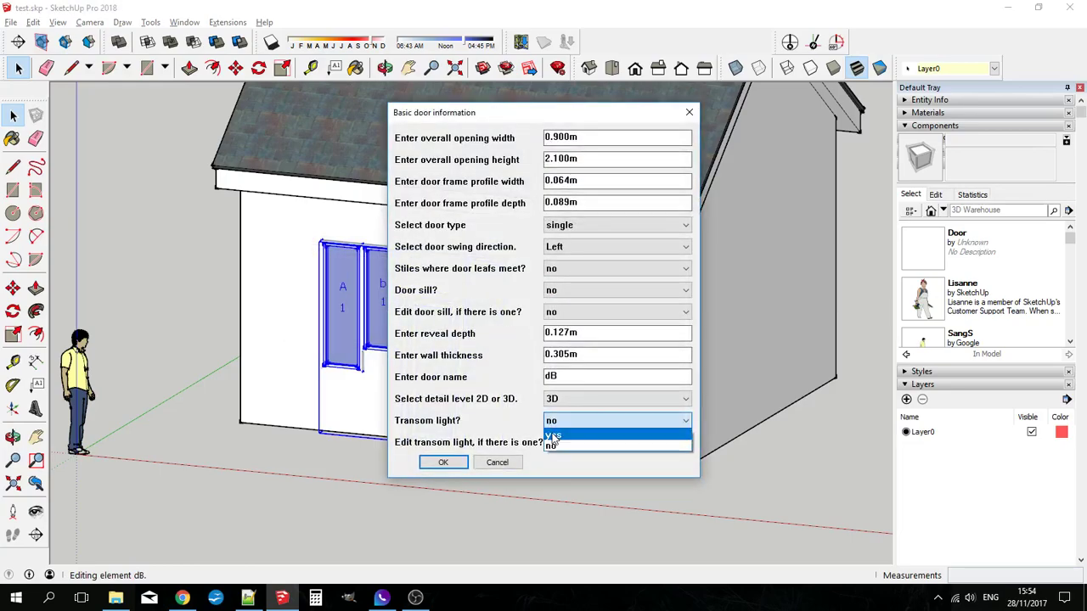
pyautogui.click(552, 436)
pyautogui.click(442, 462)
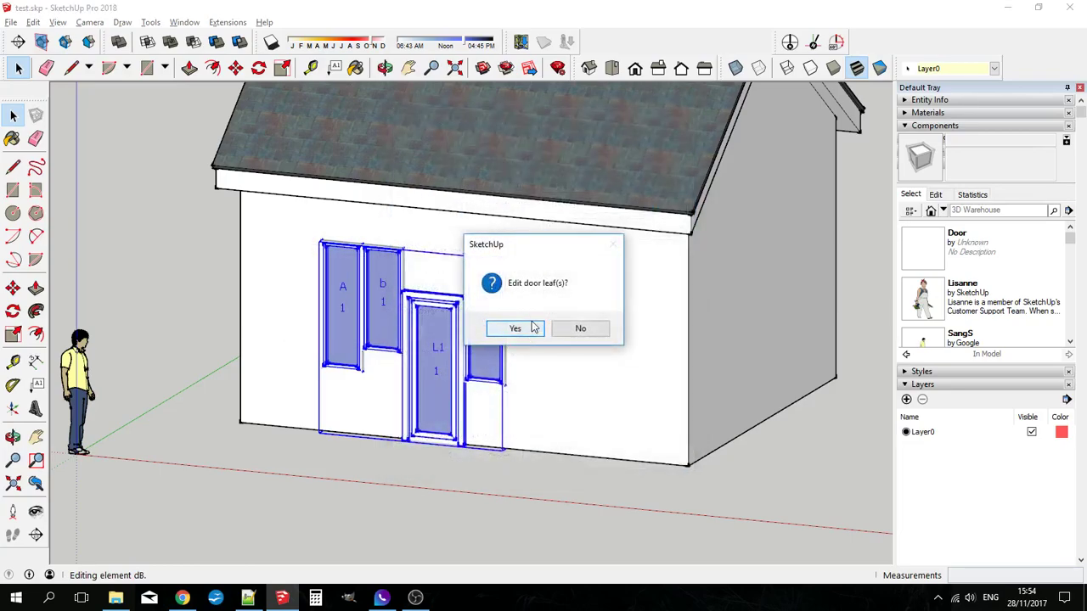
pyautogui.click(580, 329)
pyautogui.click(524, 311)
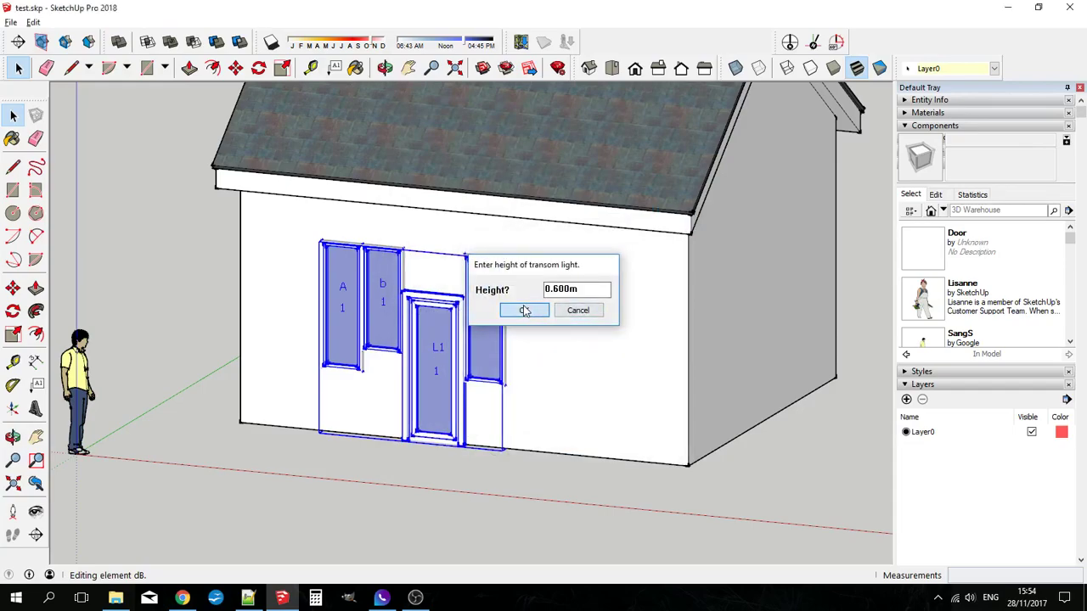
pyautogui.click(449, 322)
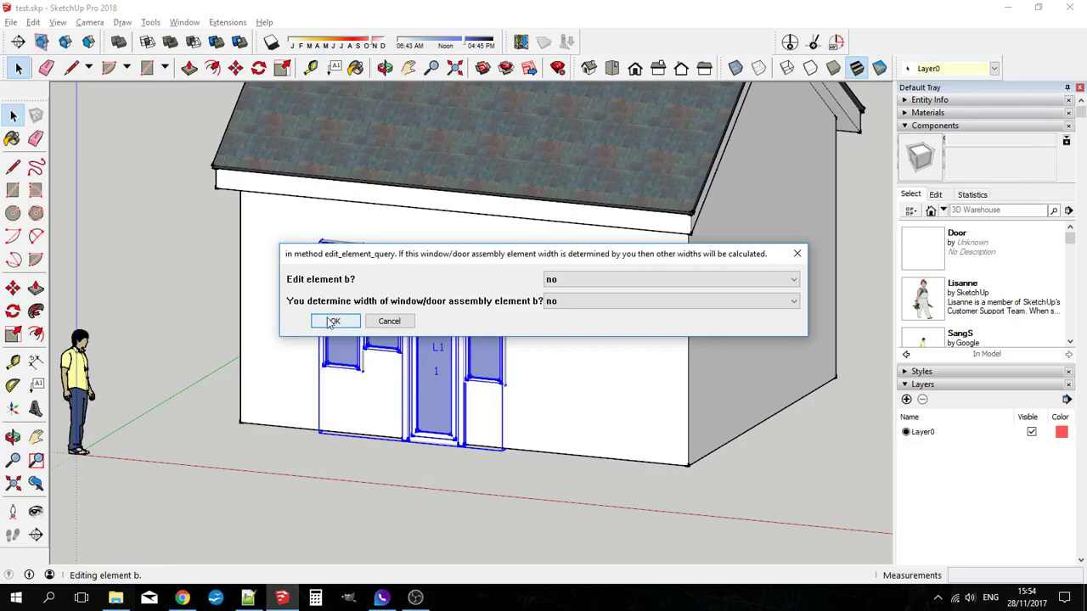
pyautogui.click(333, 321)
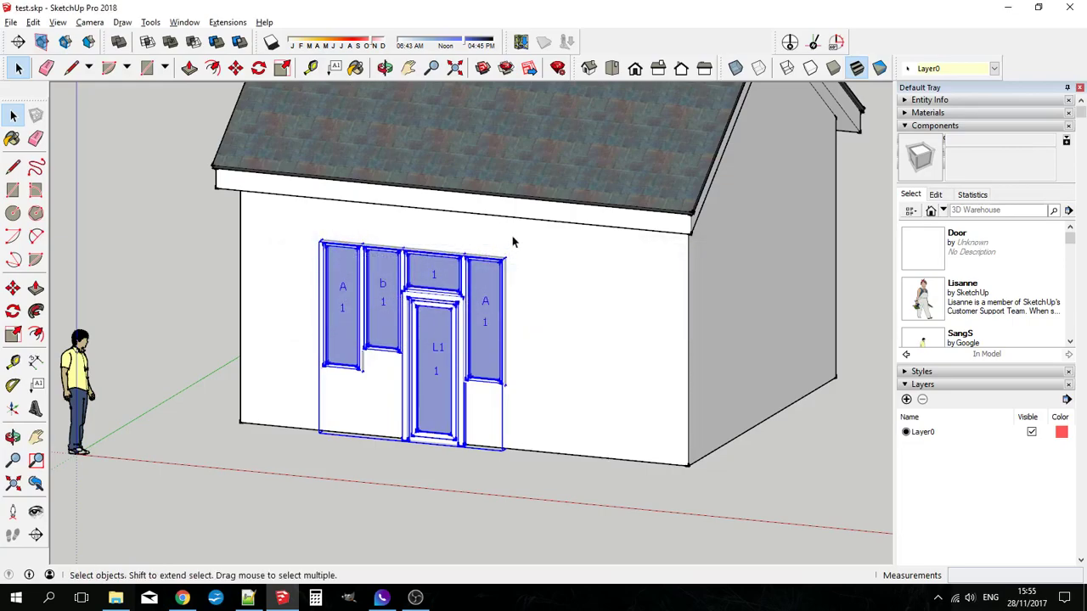
# Enable a transom window and confirm it as fixed, transparent T1 at 0.305 m height.
pyautogui.rightClick(349, 271)
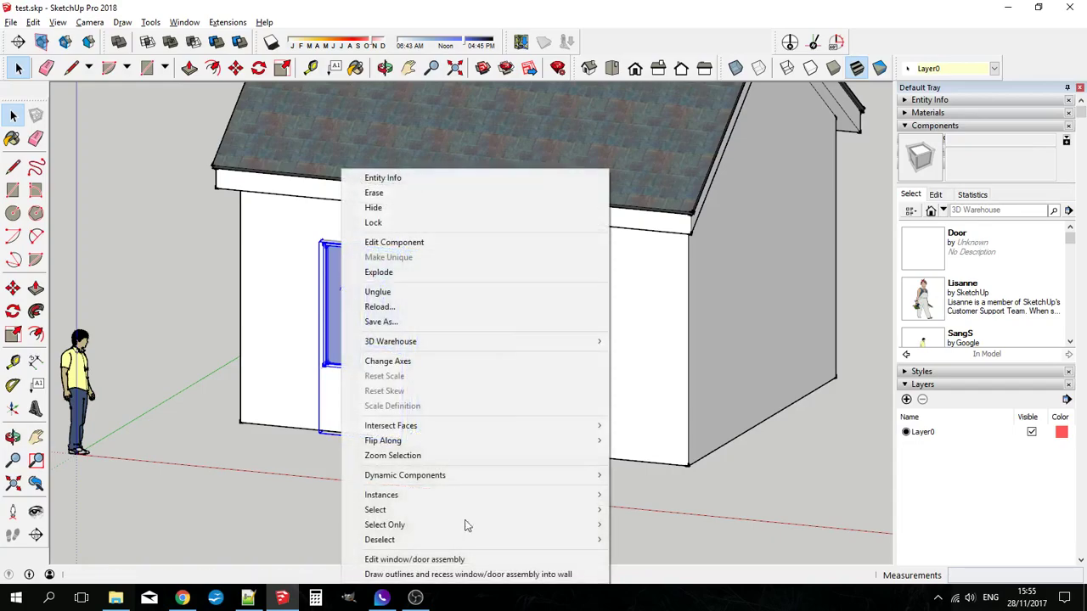
pyautogui.click(438, 557)
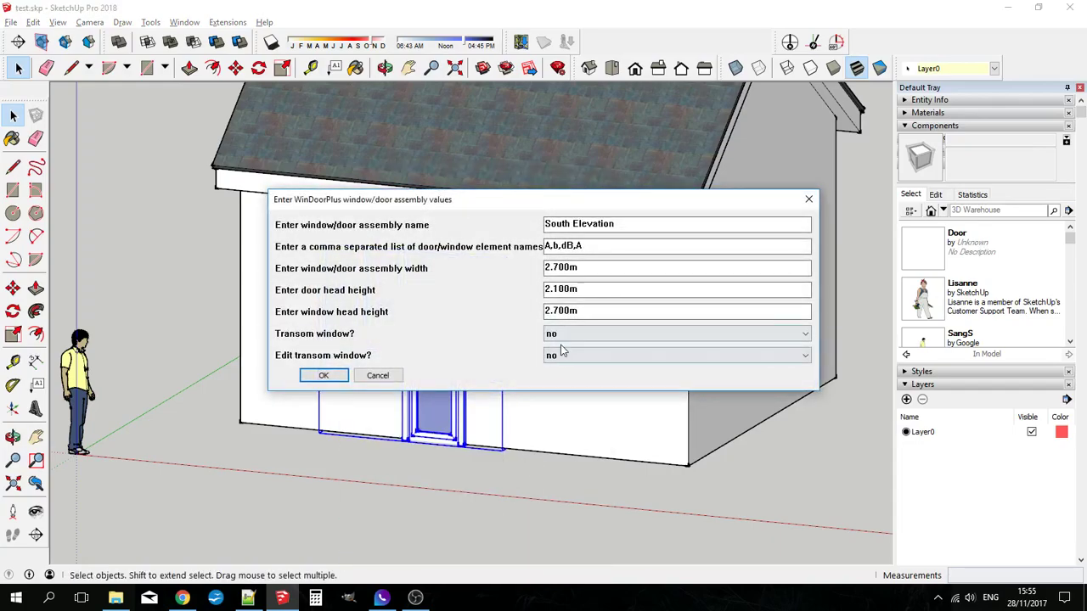
pyautogui.click(556, 334)
pyautogui.click(566, 349)
pyautogui.click(322, 376)
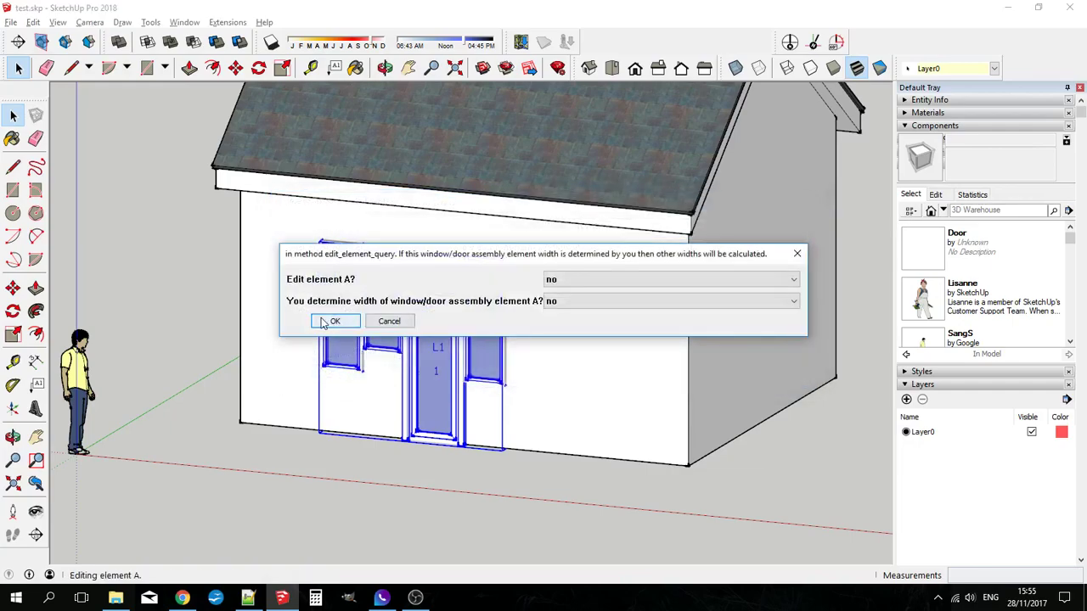
pyautogui.click(323, 322)
pyautogui.click(322, 323)
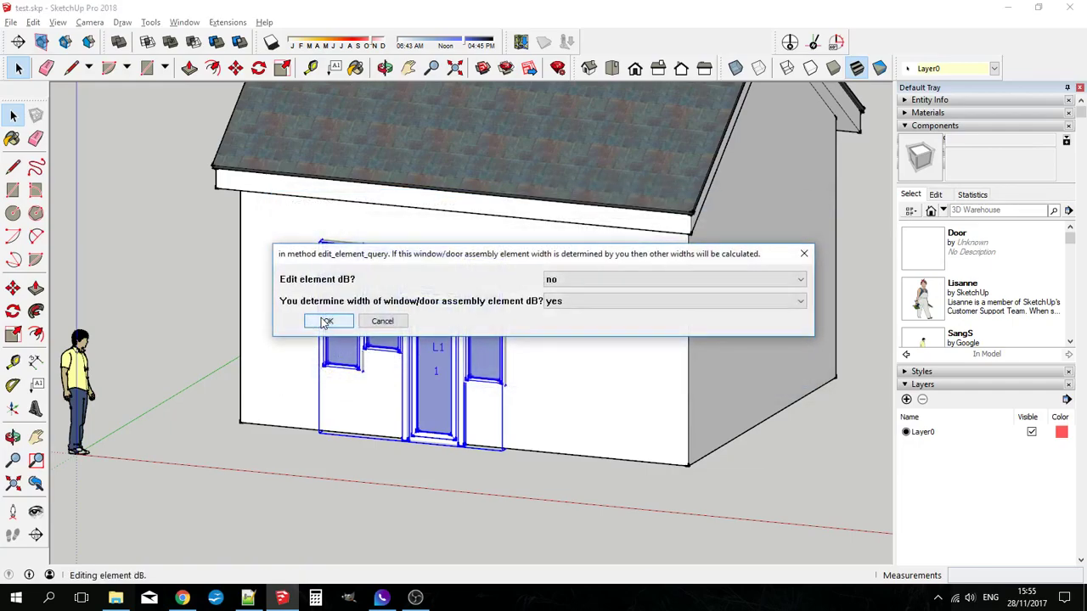
pyautogui.click(325, 322)
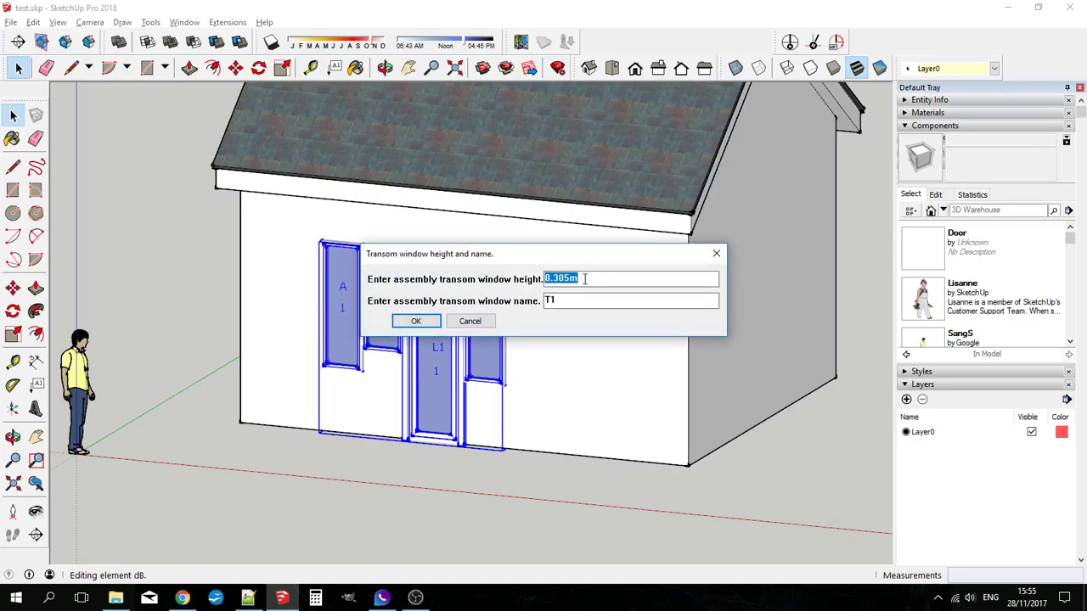
pyautogui.click(416, 321)
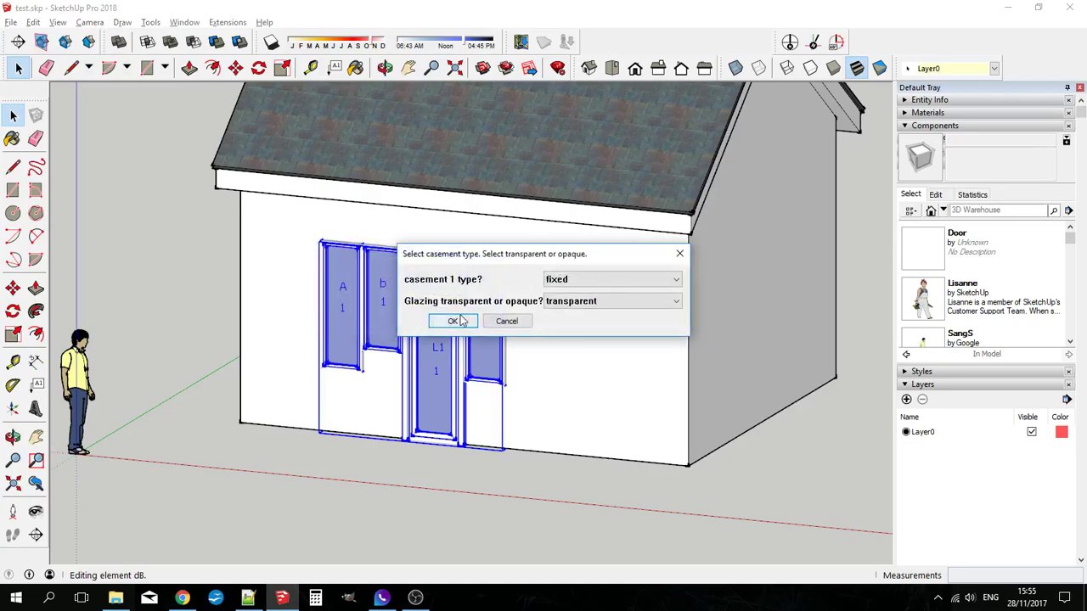
pyautogui.click(456, 320)
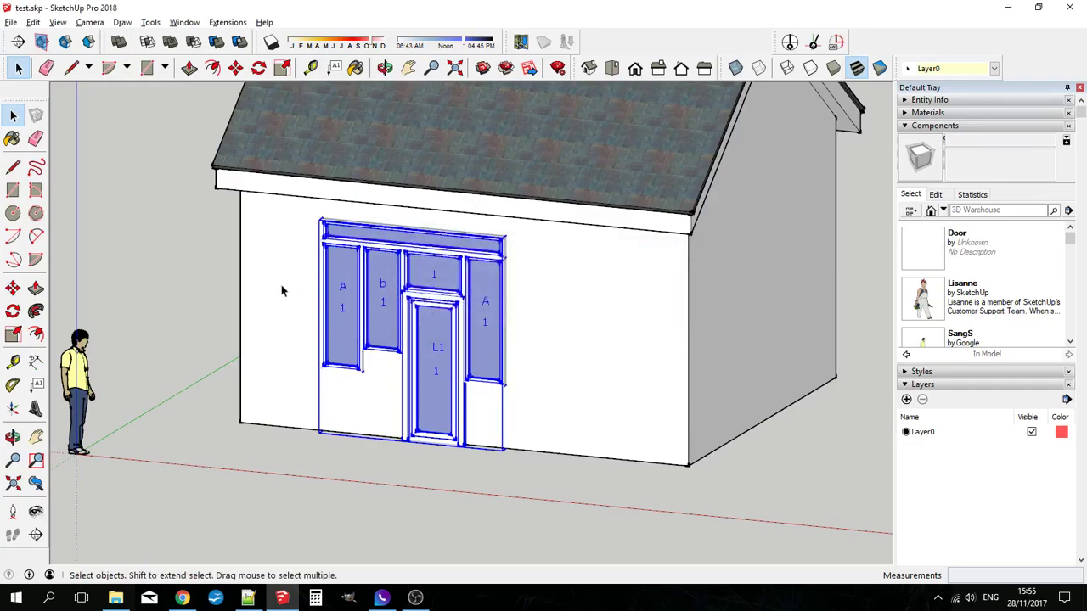
# Draw the assembly's outline recessed into the front wall.
pyautogui.rightClick(354, 295)
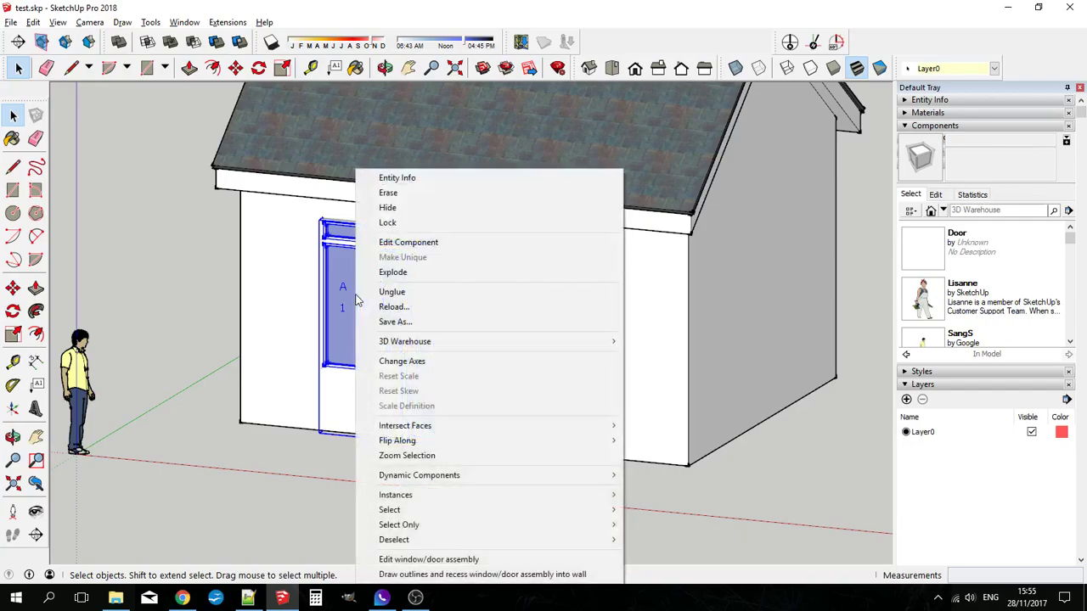
pyautogui.click(462, 575)
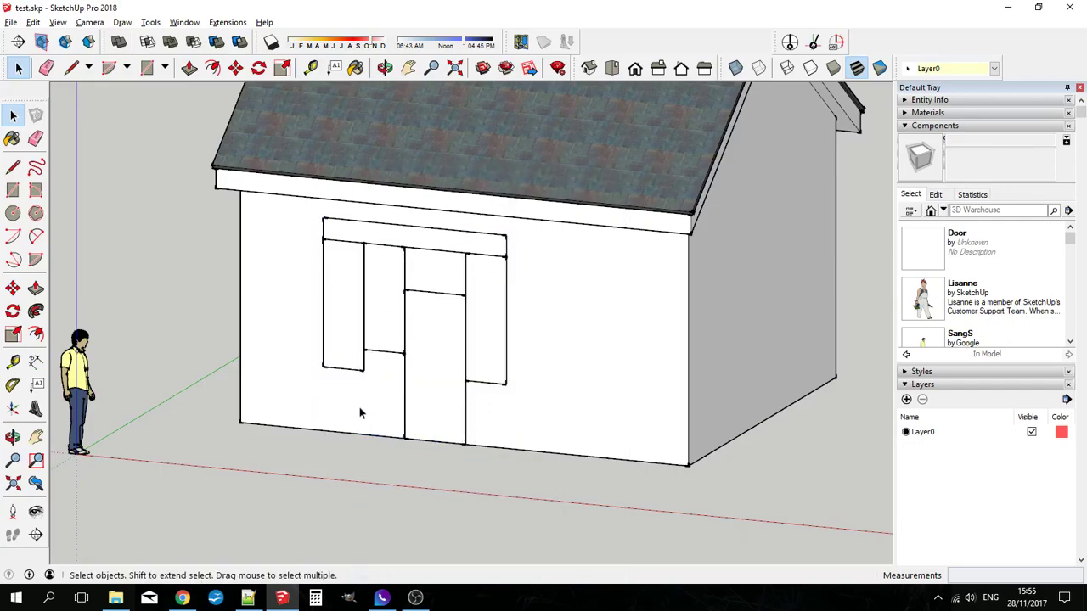
pyautogui.moveTo(432, 347)
pyautogui.mouseDown(button='middle')
pyautogui.moveTo(417, 379)
pyautogui.moveTo(431, 356)
pyautogui.mouseUp(button='middle')
pyautogui.scroll(2, 359, 242)
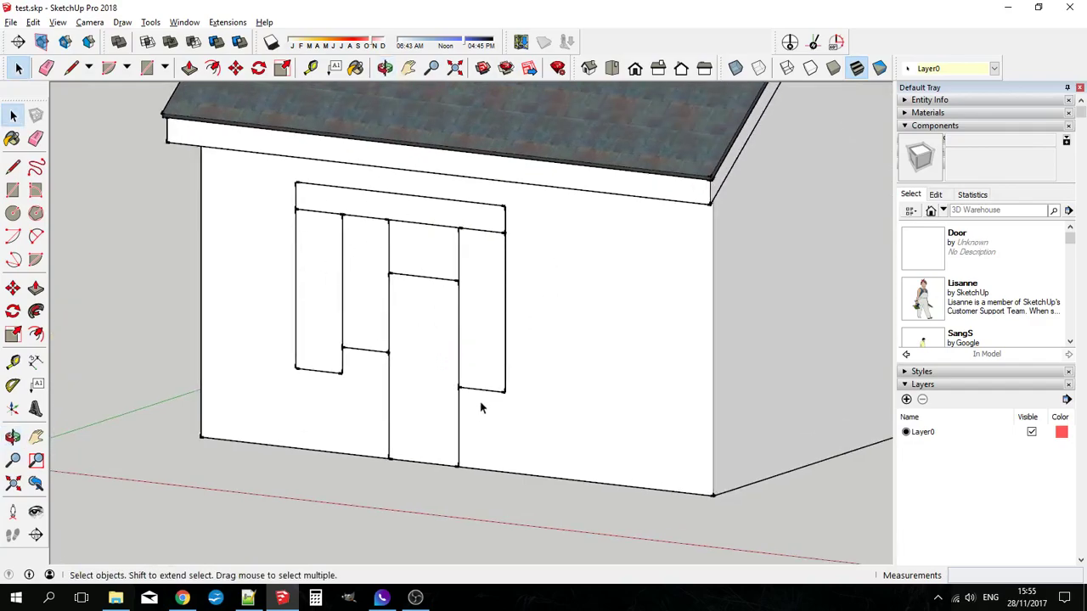
# Erase the interior frame and divider edges inside the outline group.
pyautogui.doubleClick(395, 281)
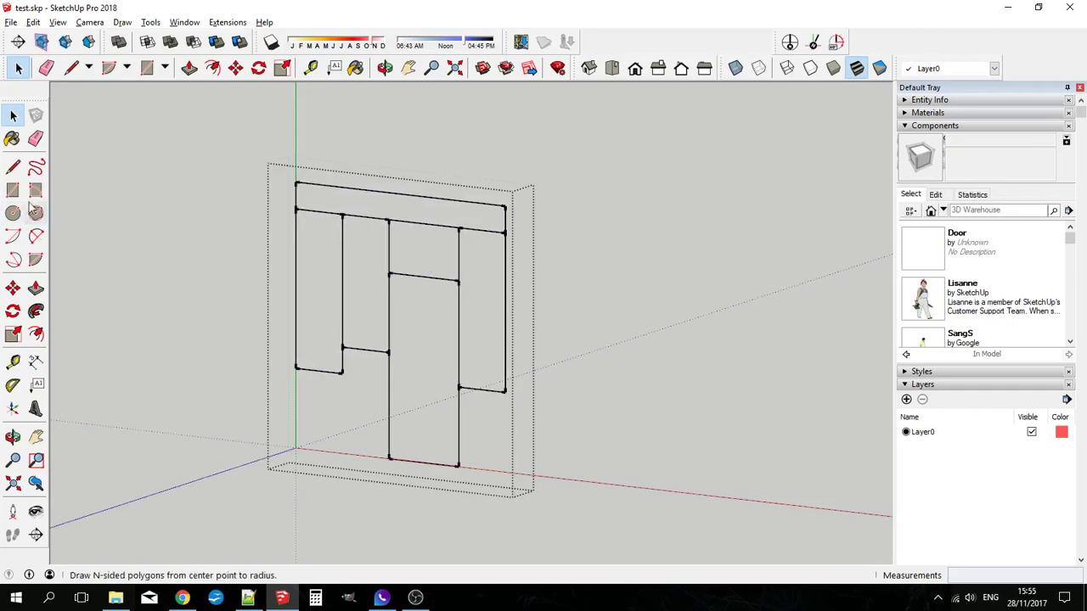
pyautogui.click(36, 138)
pyautogui.moveTo(354, 207)
pyautogui.mouseDown()
pyautogui.moveTo(343, 230)
pyautogui.moveTo(367, 264)
pyautogui.moveTo(402, 237)
pyautogui.moveTo(456, 251)
pyautogui.moveTo(391, 290)
pyautogui.moveTo(431, 246)
pyautogui.moveTo(476, 227)
pyautogui.moveTo(500, 297)
pyautogui.mouseUp()
pyautogui.click(13, 115)
pyautogui.click(142, 178)
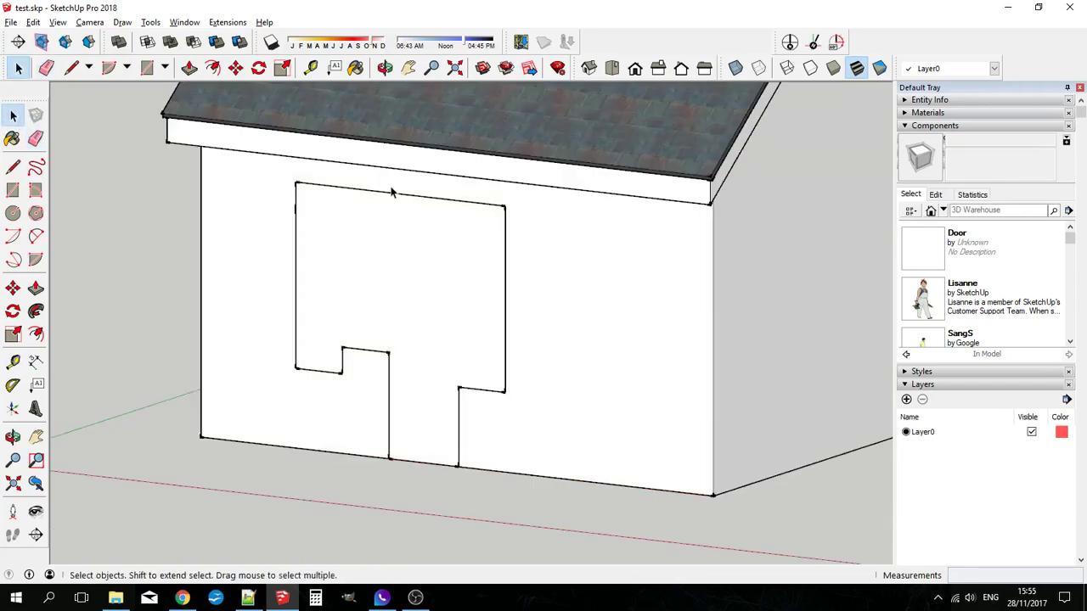
# Explode the outline group so the opening becomes a face on the wall.
pyautogui.click(389, 197)
pyautogui.click(387, 196)
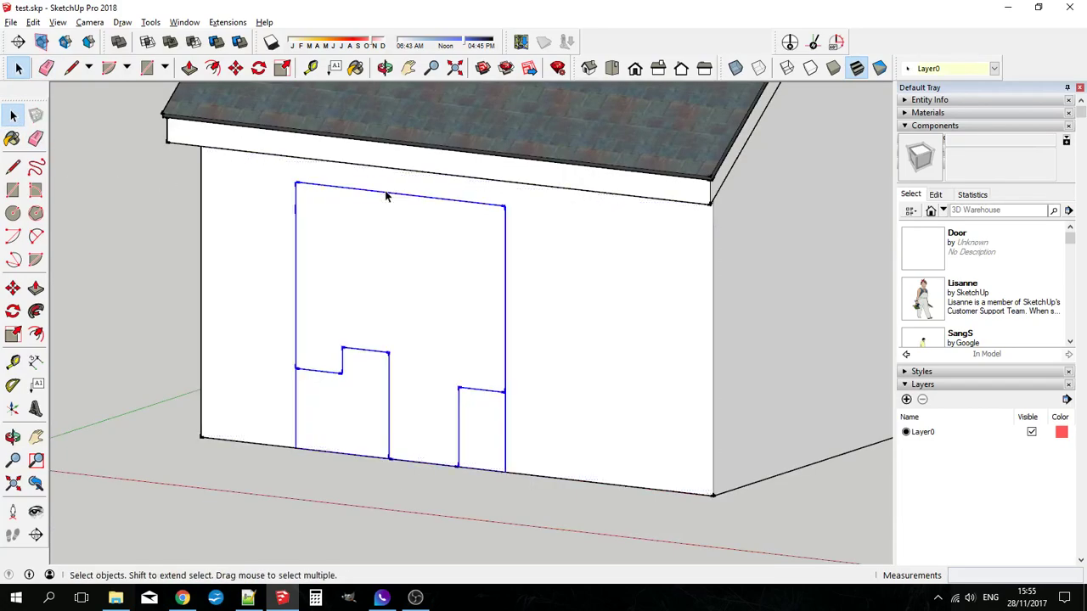
pyautogui.rightClick(388, 197)
pyautogui.click(433, 274)
pyautogui.click(342, 243)
pyautogui.moveTo(342, 243); pyautogui.dragTo(371, 284, button='middle')
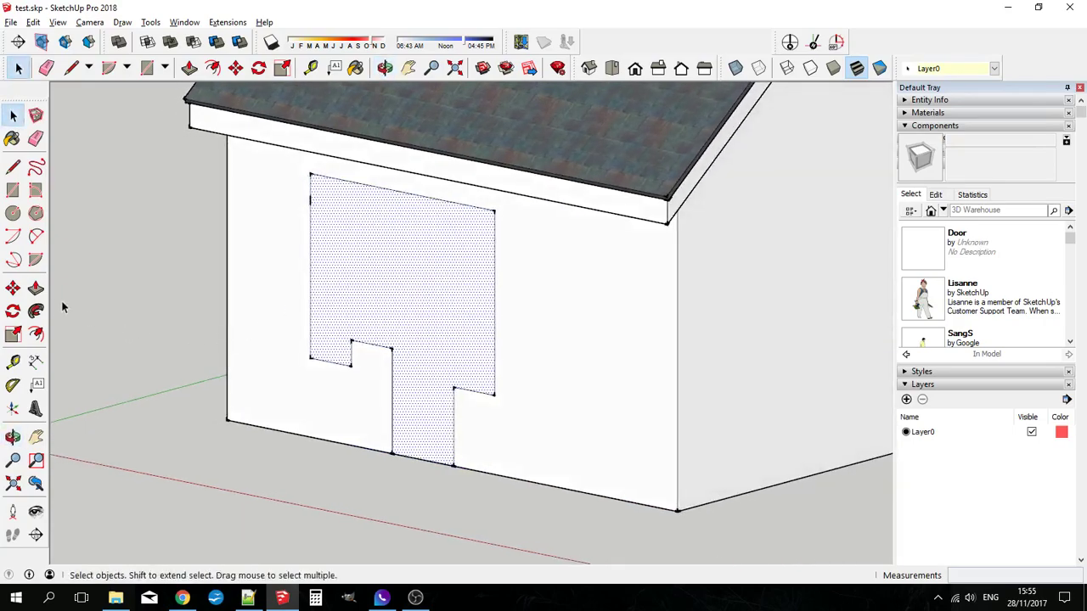
# Push/Pull the outlined opening 0.300 m into the front wall.
pyautogui.click(36, 288)
pyautogui.doubleClick(433, 307)
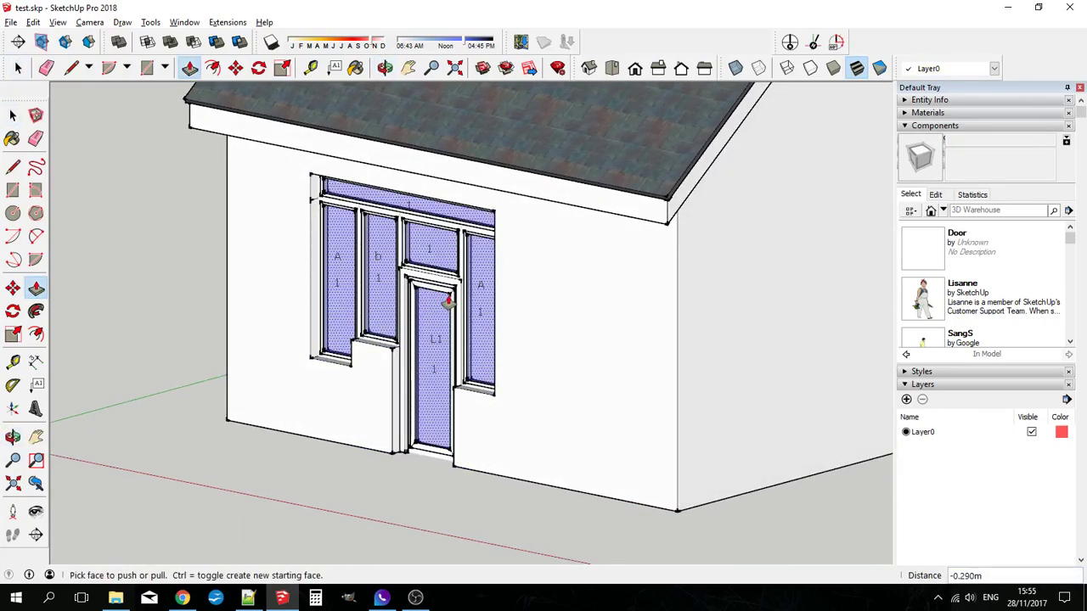
pyautogui.click(441, 322)
pyautogui.moveTo(526, 356)
pyautogui.mouseDown(button='middle')
pyautogui.moveTo(619, 371)
pyautogui.moveTo(509, 357)
pyautogui.mouseUp(button='middle')
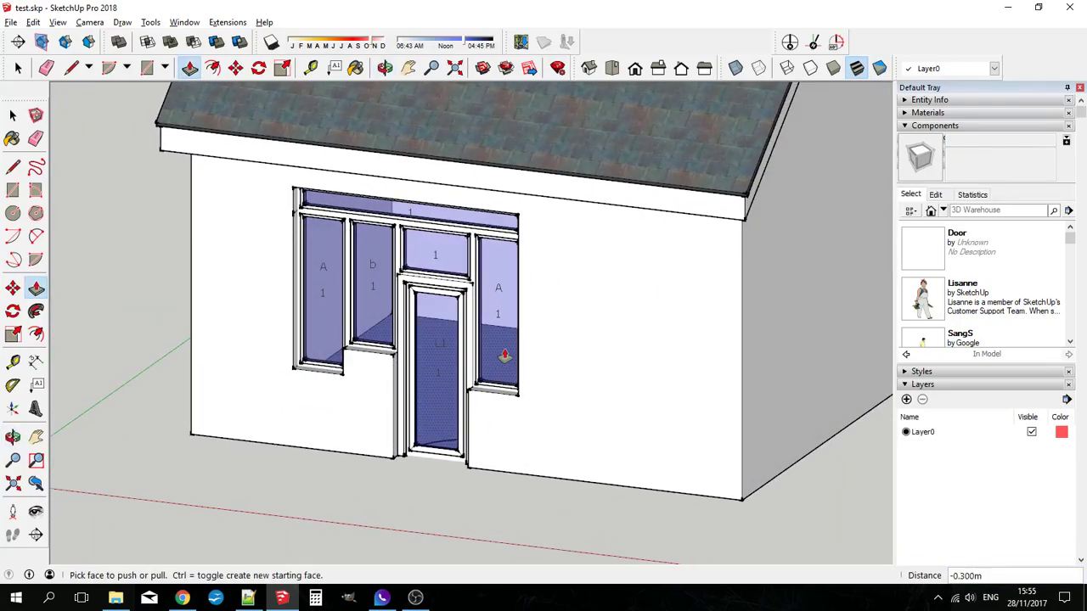
pyautogui.click(13, 116)
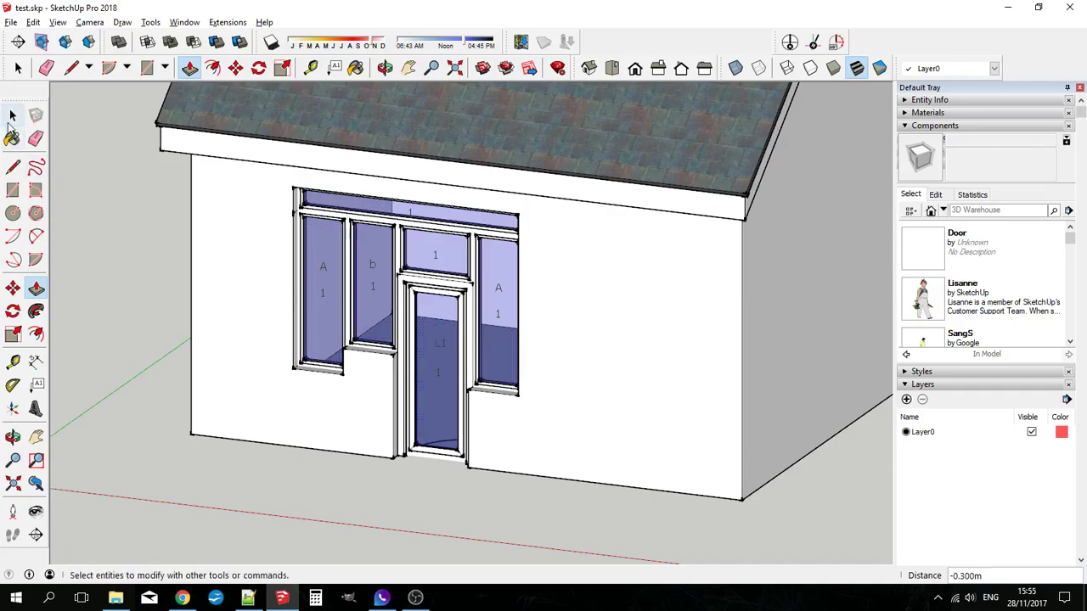
pyautogui.moveTo(263, 331); pyautogui.dragTo(289, 348, button='middle')
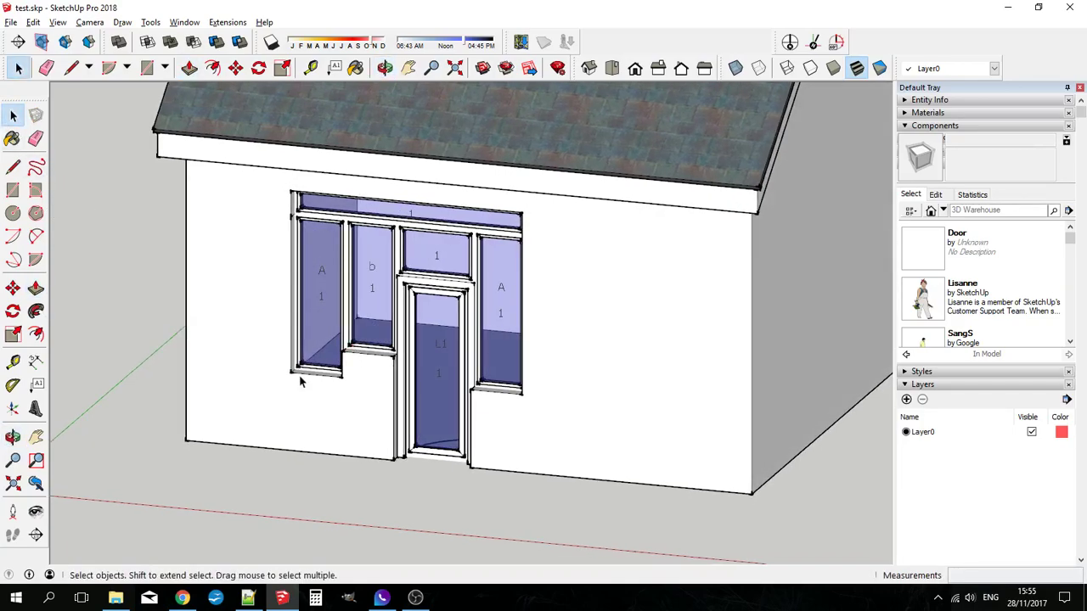
# Swing door L1's leaf open at 45° using the door's Open action.
pyautogui.rightClick(410, 323)
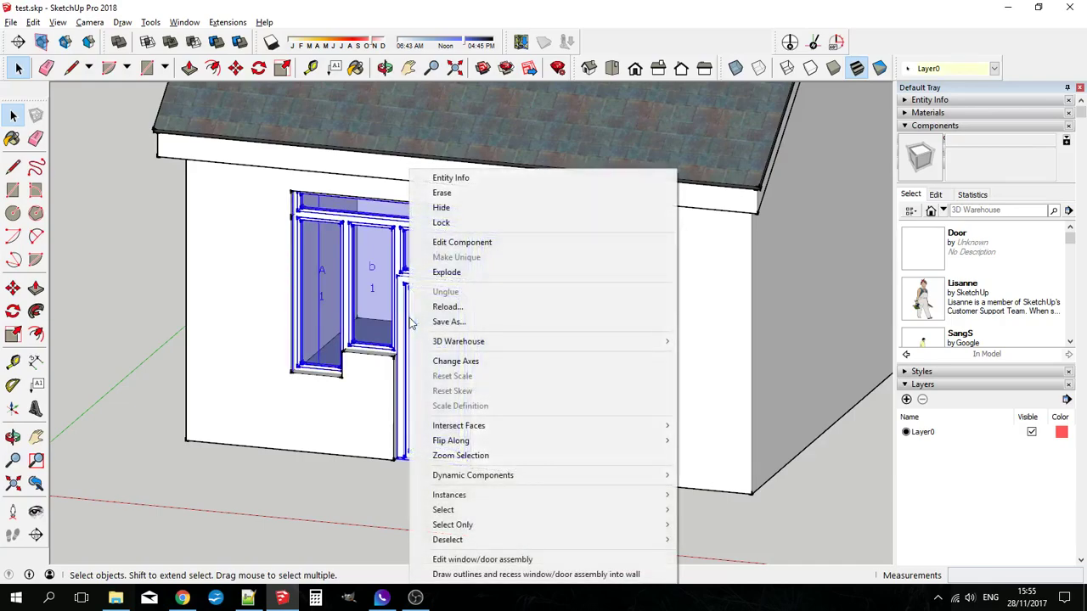
pyautogui.click(464, 562)
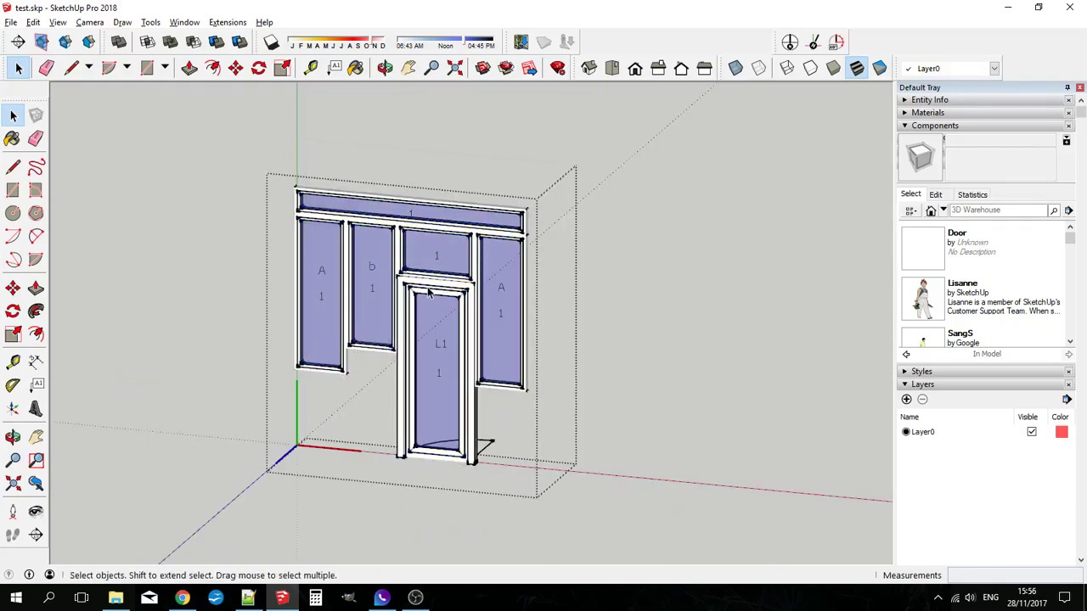
pyautogui.click(429, 293)
pyautogui.rightClick(429, 293)
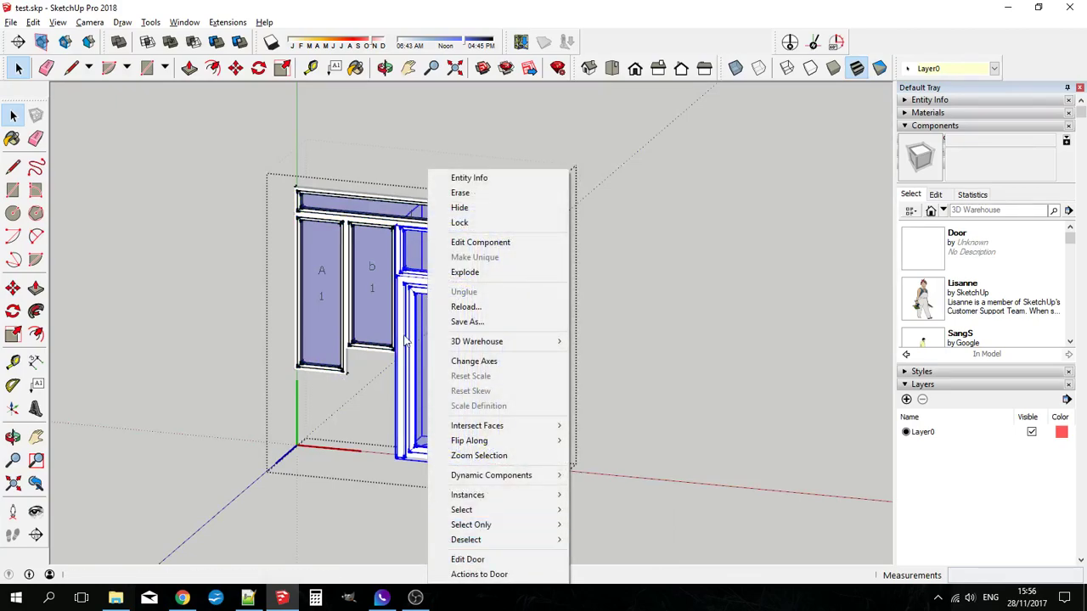
pyautogui.click(501, 575)
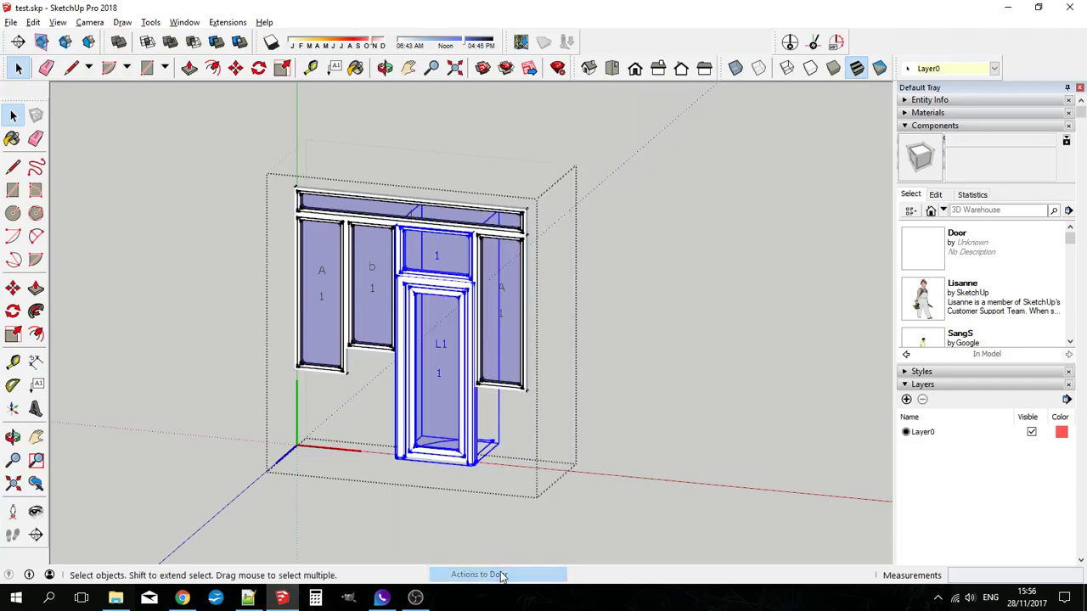
pyautogui.click(602, 292)
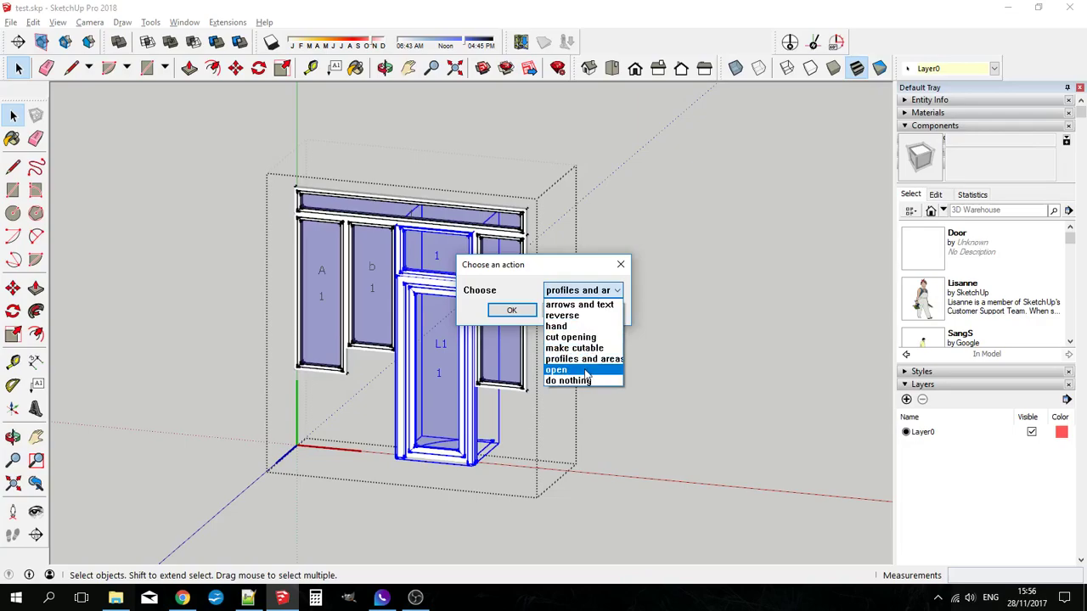
pyautogui.click(556, 370)
pyautogui.click(511, 310)
pyautogui.click(522, 310)
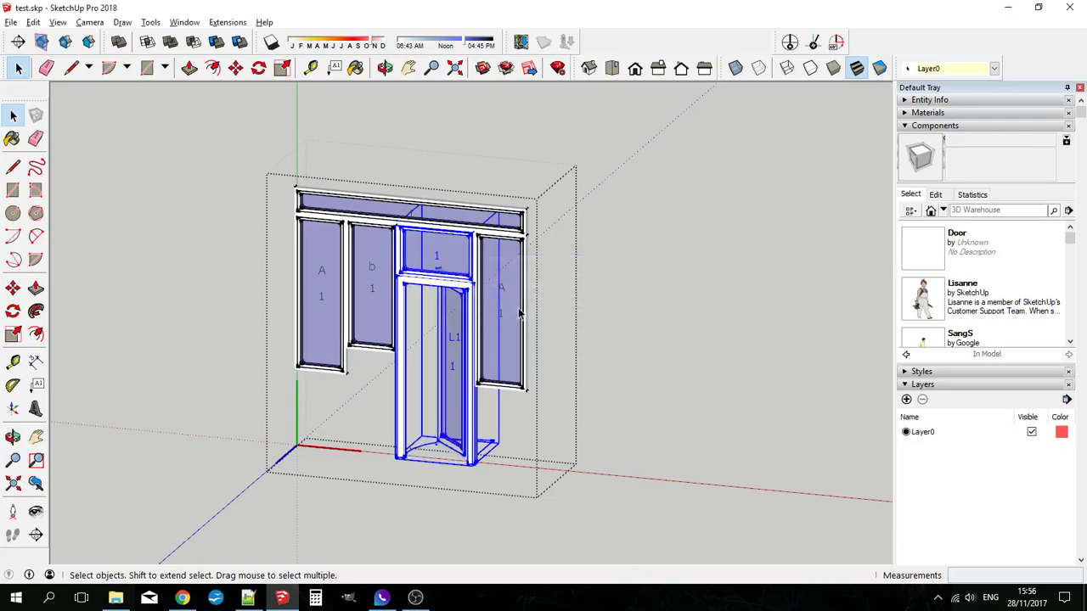
pyautogui.click(224, 333)
pyautogui.press('o')
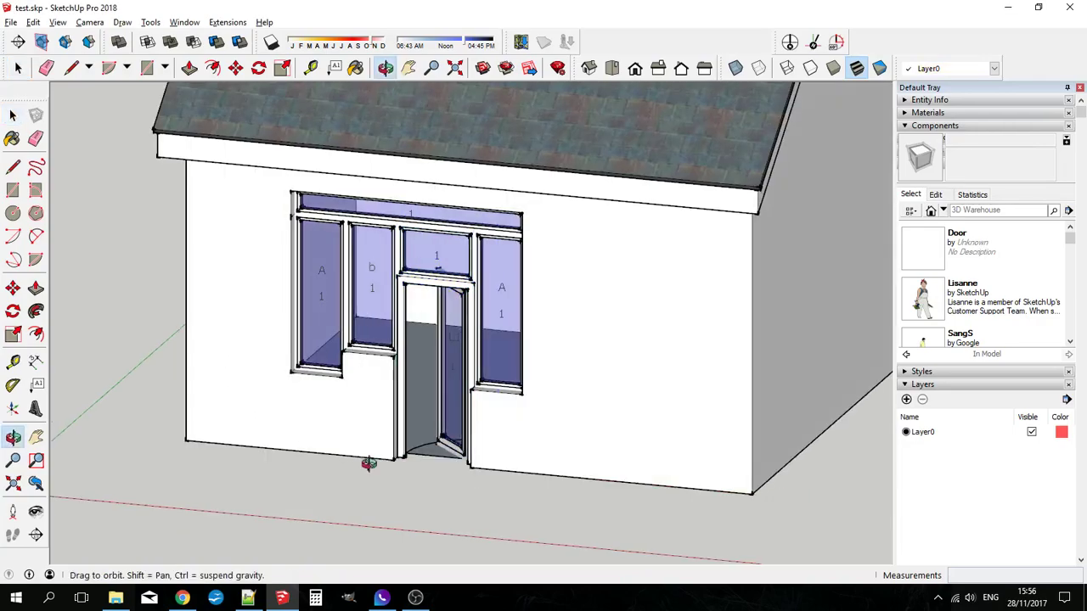
pyautogui.moveTo(369, 461); pyautogui.dragTo(523, 429)
pyautogui.moveTo(523, 429); pyautogui.dragTo(434, 447, button='middle')
pyautogui.moveTo(435, 448); pyautogui.dragTo(467, 454)
pyautogui.press('space')
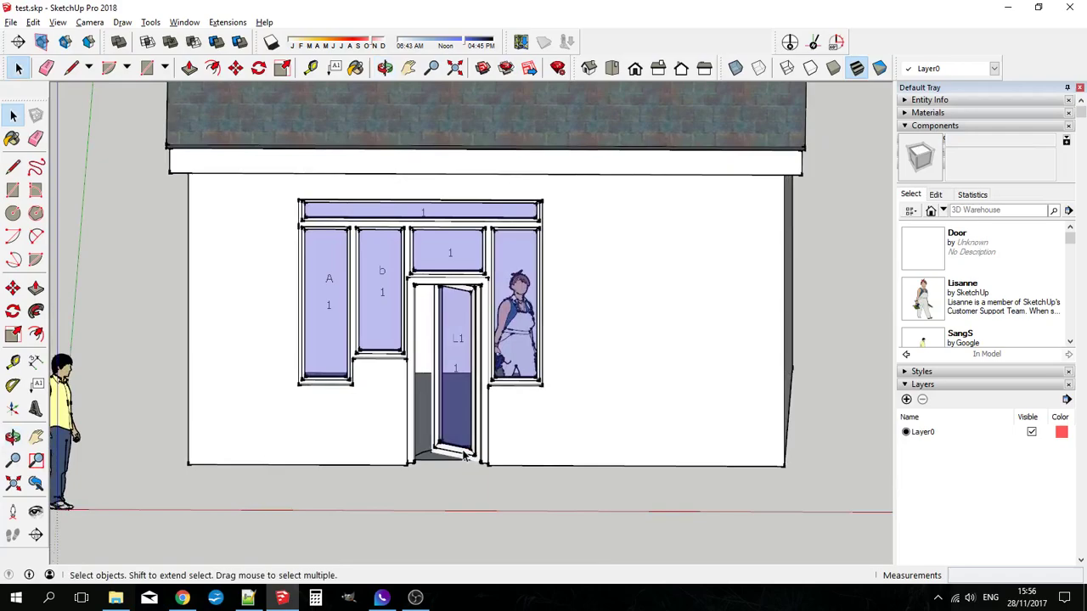
pyautogui.moveTo(471, 393); pyautogui.dragTo(626, 432, button='middle')
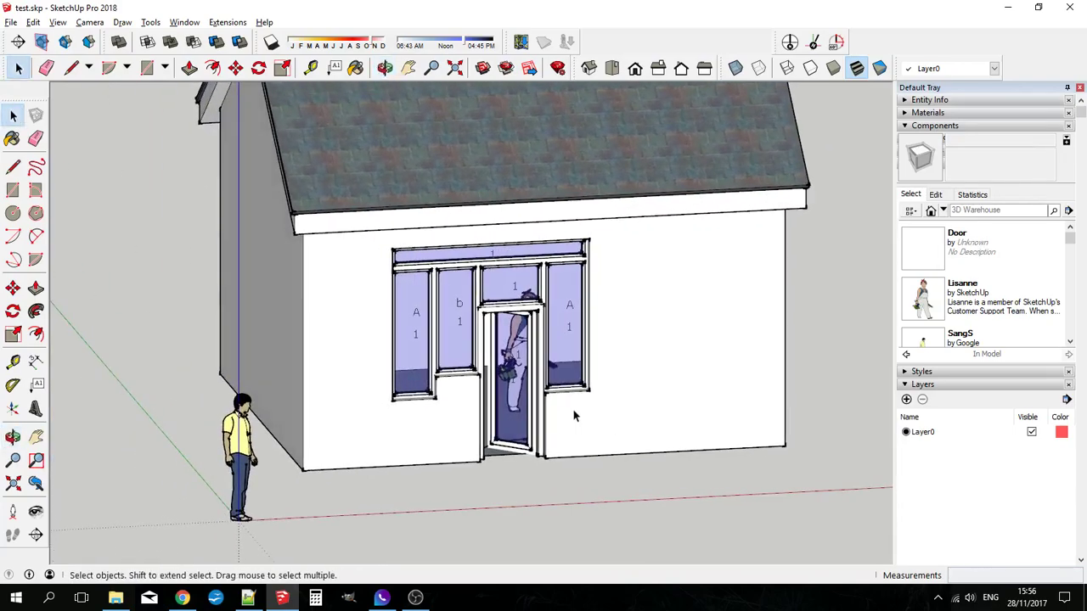